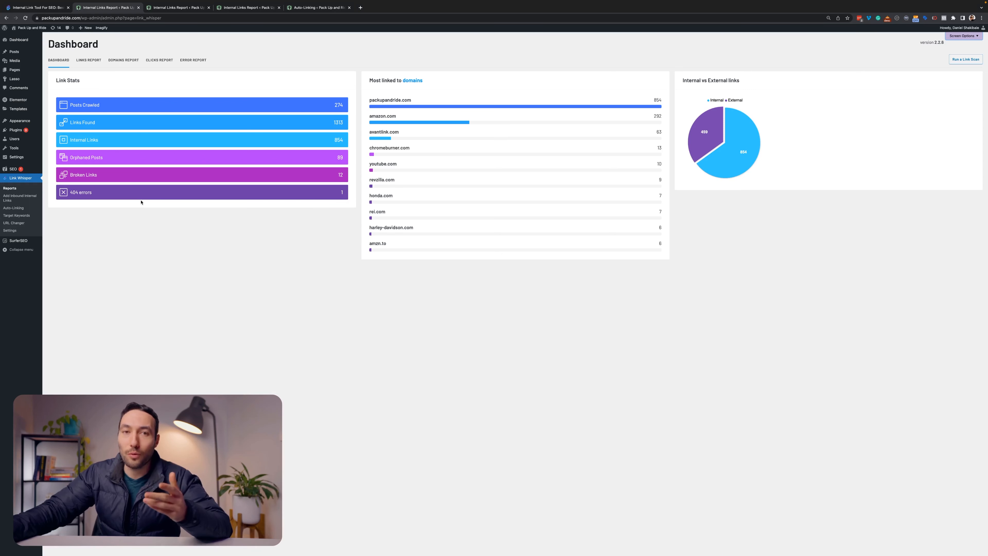
From the orphaned posts report, open the inbound and outbound link-adding pages for "How To Remove Rust From Motorcycle Gas Tank With Vinegar"
{"action": "left_click", "coordinate": [115, 163]}
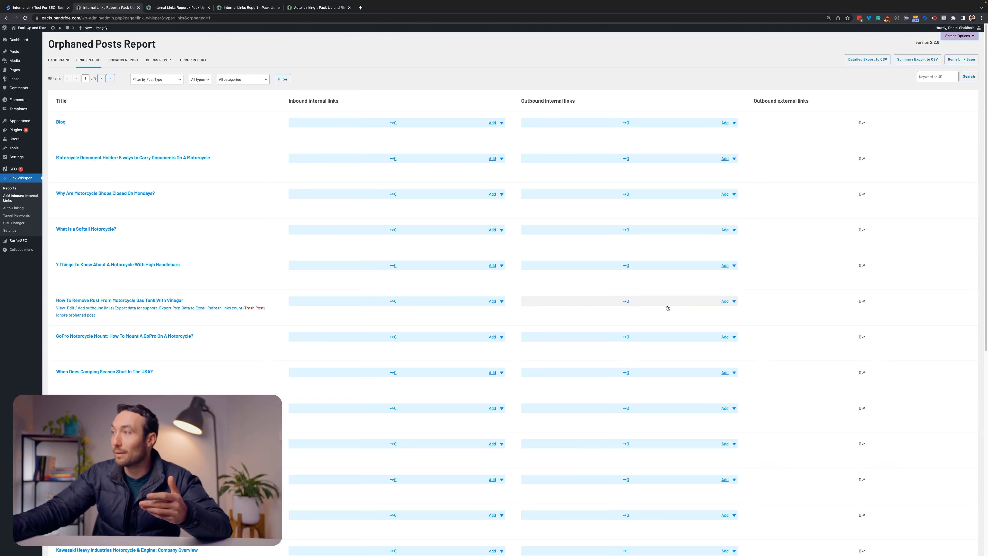
{"action": "left_click", "coordinate": [492, 302]}
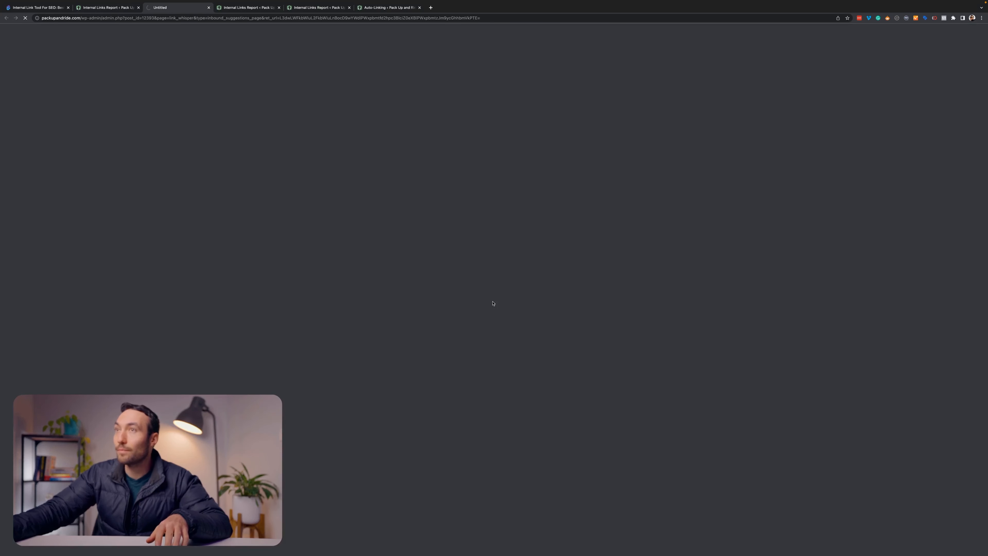
{"action": "key", "text": "ctrl+shift+Tab"}
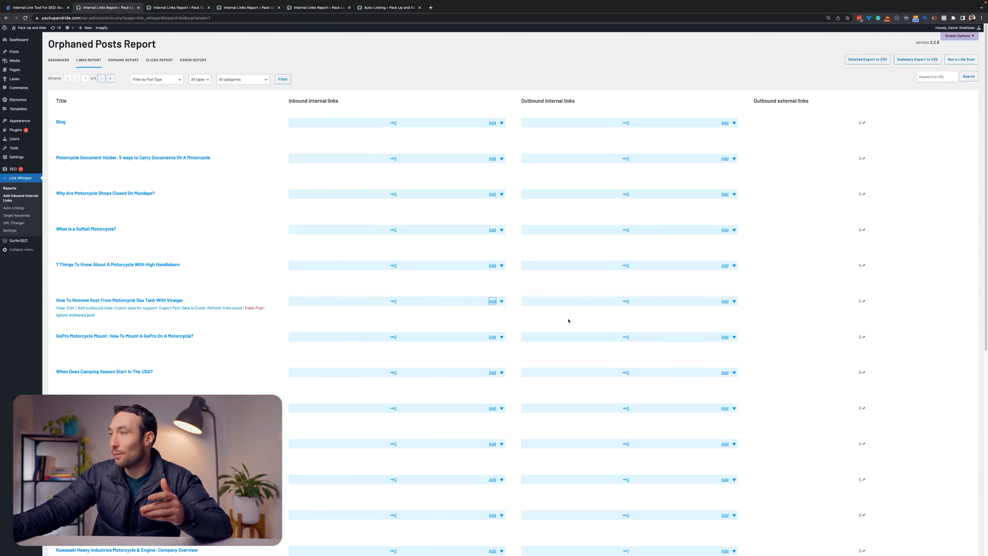
{"action": "left_click", "coordinate": [726, 302]}
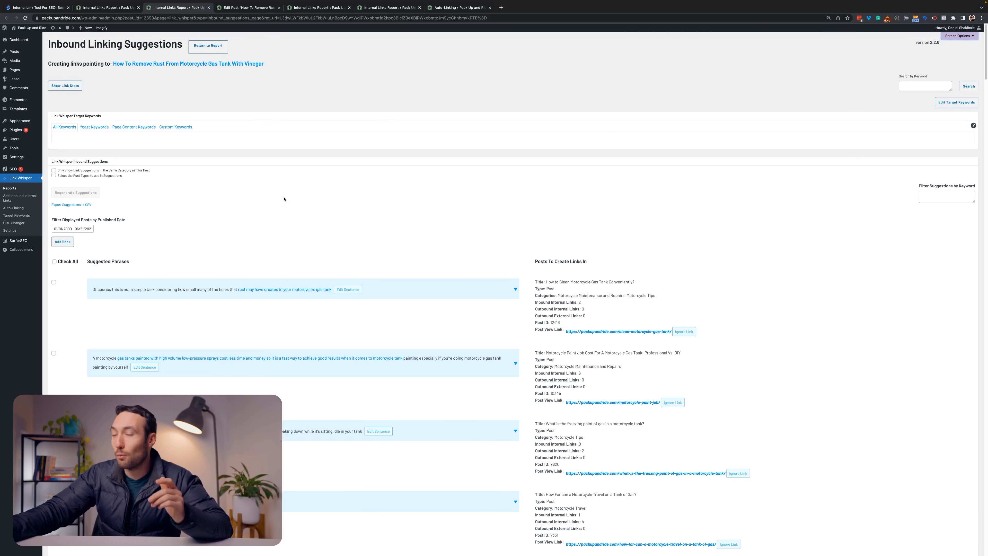
Select the inbound link suggestion from the post "How to Clean Motorcycle Gas Tank Conveniently?"
{"action": "scroll", "coordinate": [288, 202], "scroll_direction": "down", "scroll_amount": 2}
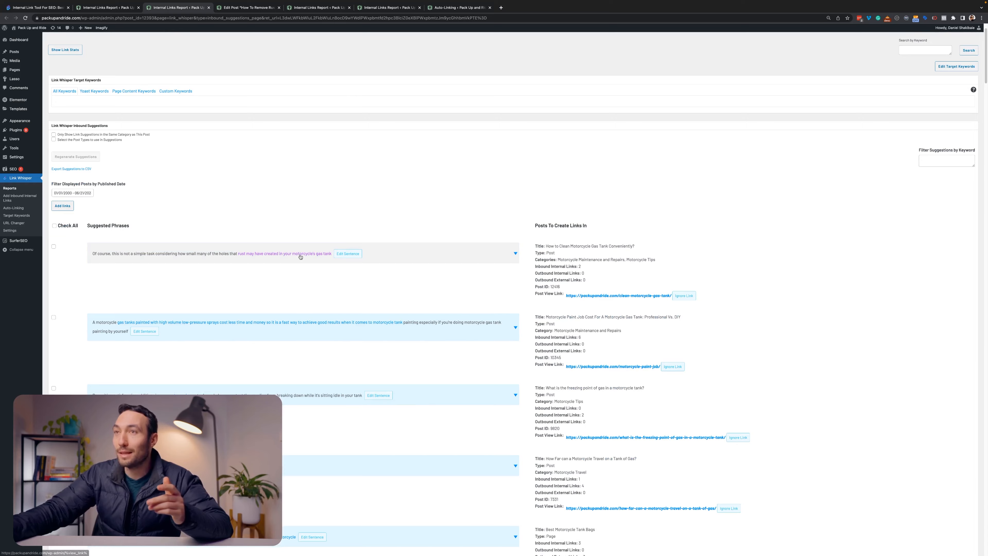
{"action": "scroll", "coordinate": [299, 228], "scroll_direction": "up", "scroll_amount": 2}
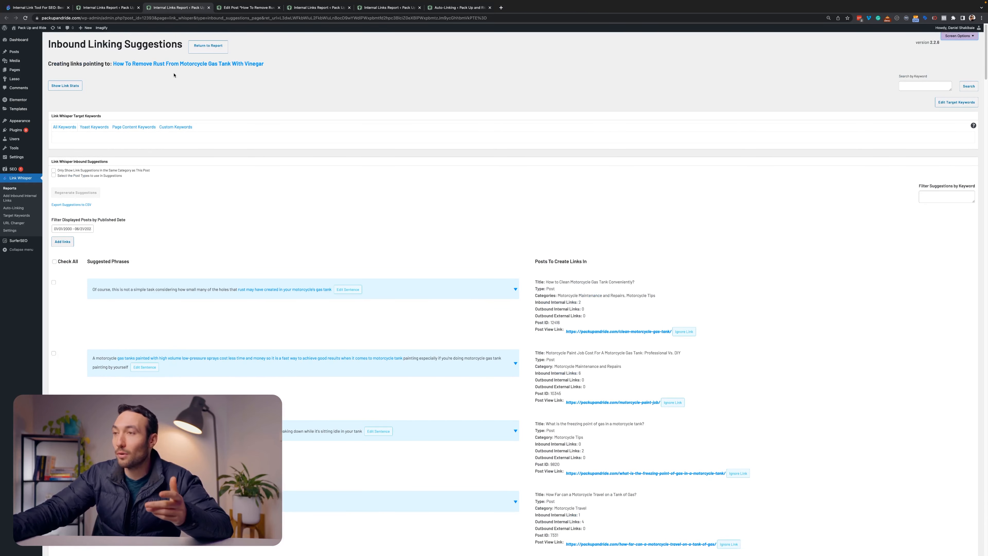
{"action": "scroll", "coordinate": [288, 314], "scroll_direction": "down", "scroll_amount": 1}
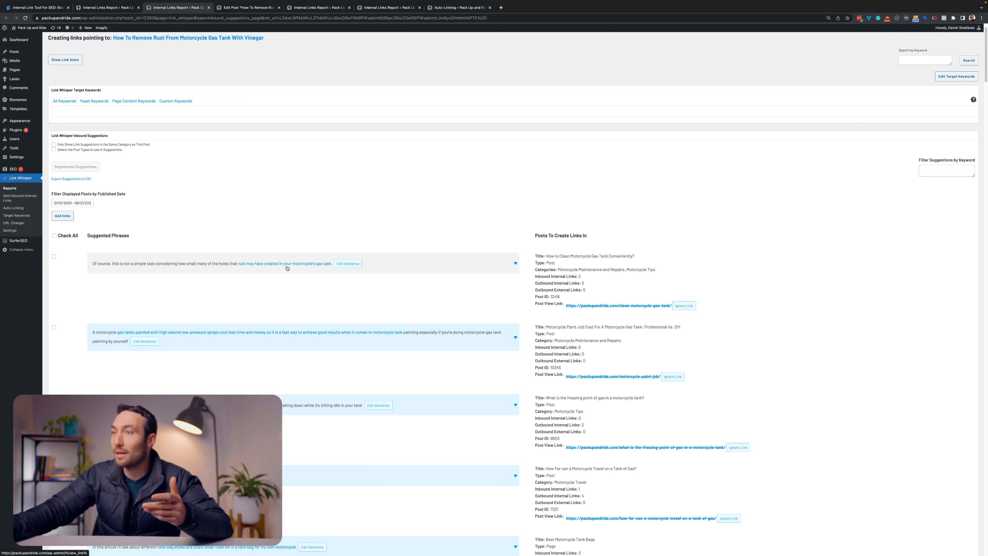
{"action": "left_click", "coordinate": [302, 266]}
{"action": "left_click", "coordinate": [54, 257]}
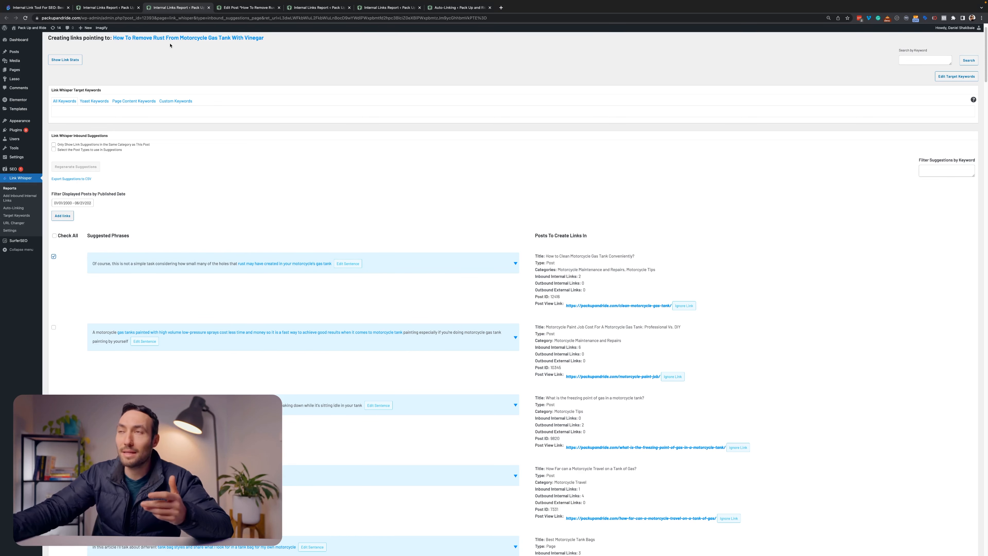
Expand the alternative sentences offered for the "How to Clean Motorcycle Gas Tank Conveniently?" suggestion
{"action": "left_click", "coordinate": [380, 259]}
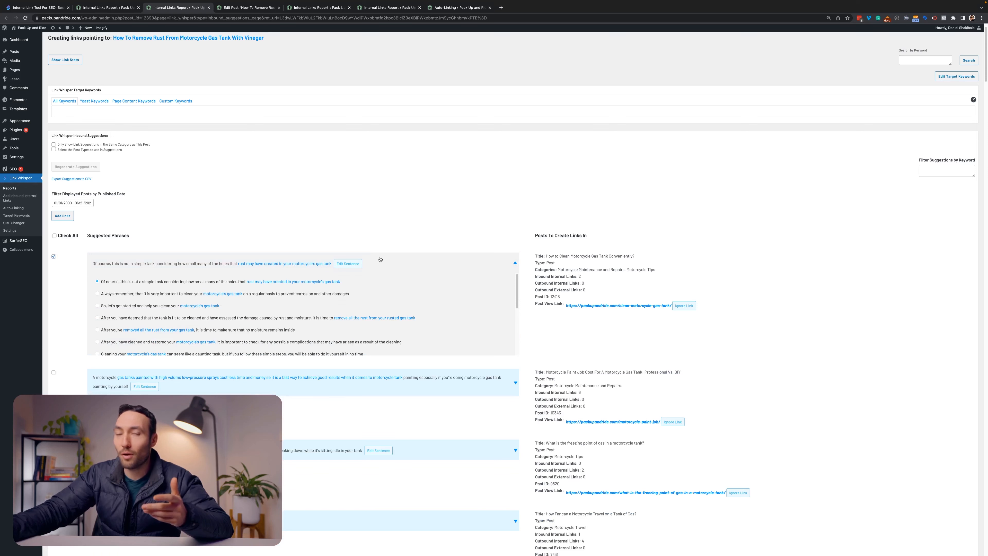
{"action": "left_click", "coordinate": [380, 259]}
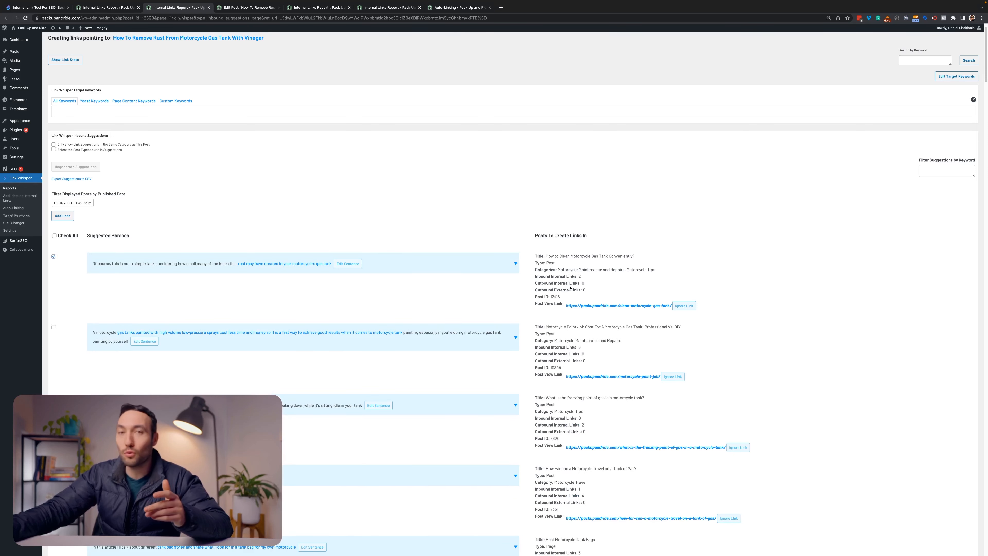
{"action": "left_click", "coordinate": [434, 270]}
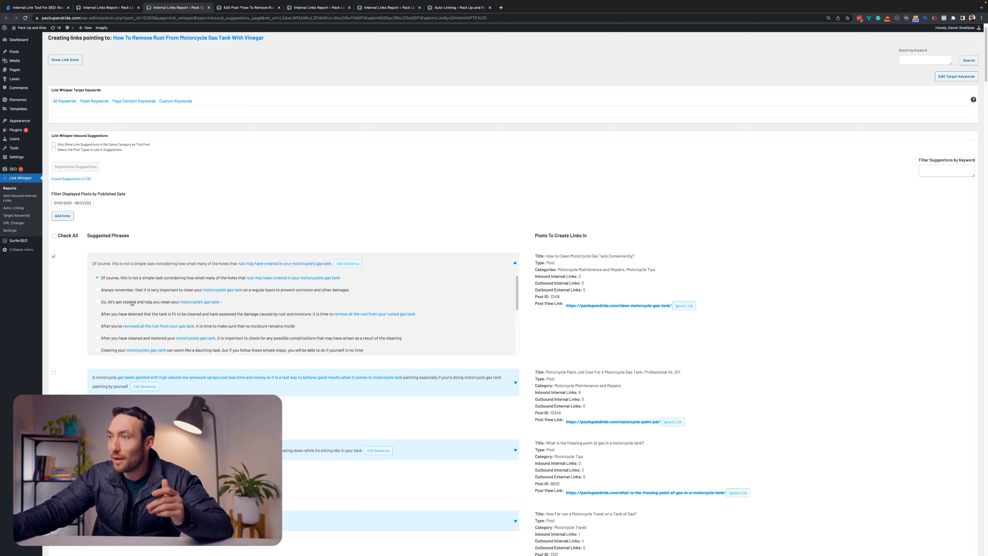
Select the "Build Up of Rust in the Gas Tank" suggestion from the post about a motorcycle leaking gas
{"action": "scroll", "coordinate": [70, 320], "scroll_direction": "down", "scroll_amount": 1}
{"action": "scroll", "coordinate": [70, 320], "scroll_direction": "down", "scroll_amount": 5}
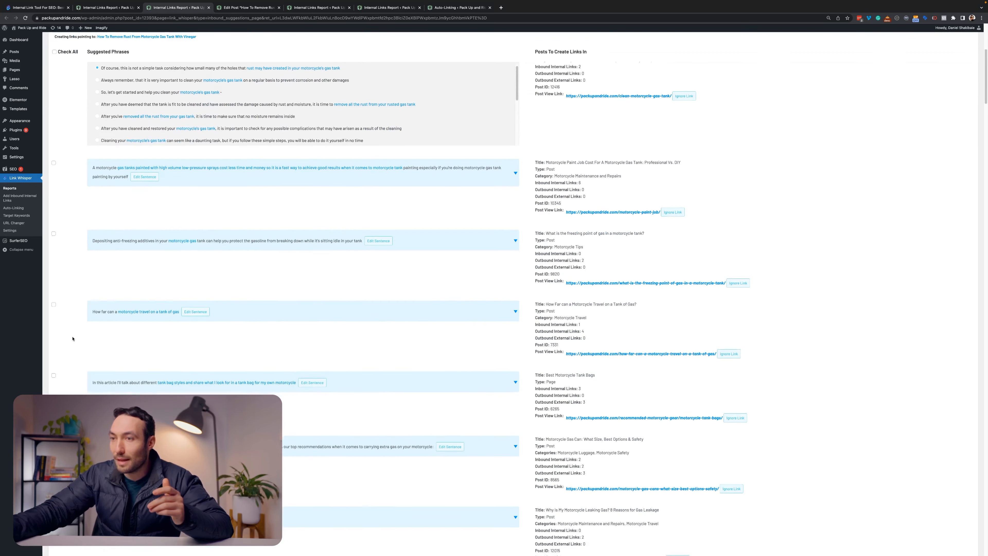
{"action": "scroll", "coordinate": [72, 339], "scroll_direction": "down", "scroll_amount": 1}
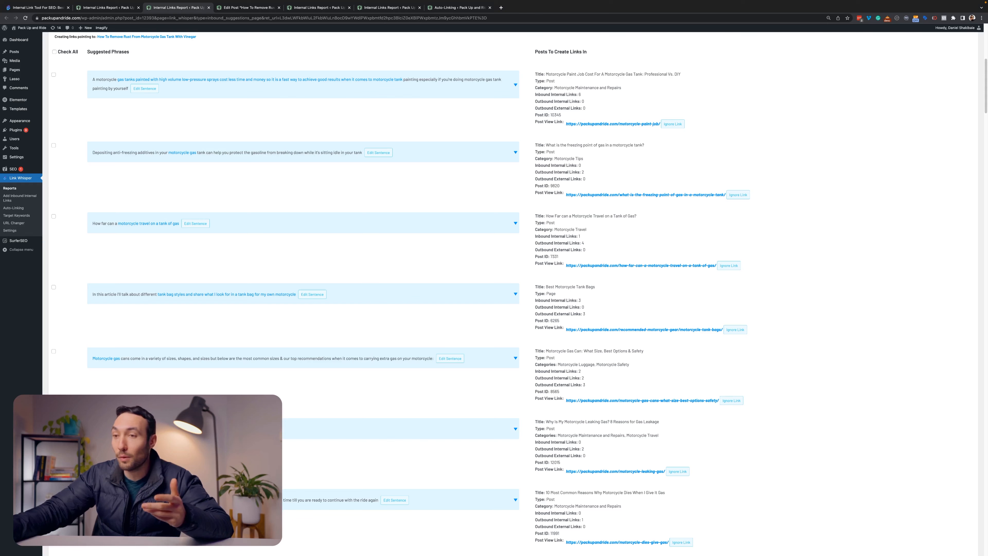
{"action": "left_click", "coordinate": [305, 434]}
{"action": "scroll", "coordinate": [304, 434], "scroll_direction": "down", "scroll_amount": 5}
{"action": "scroll", "coordinate": [305, 434], "scroll_direction": "down", "scroll_amount": 1}
{"action": "scroll", "coordinate": [401, 309], "scroll_direction": "down", "scroll_amount": 1}
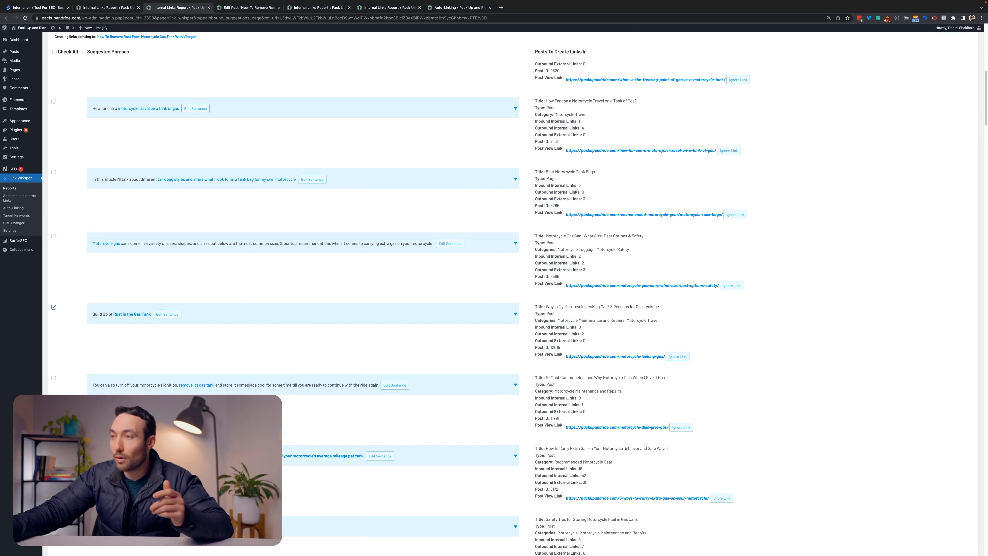
Extend the anchor text in the motorcycle ignition sentence to "remove its gas tank and store it"
{"action": "left_click", "coordinate": [218, 387]}
{"action": "left_click", "coordinate": [231, 387]}
{"action": "left_click", "coordinate": [238, 388]}
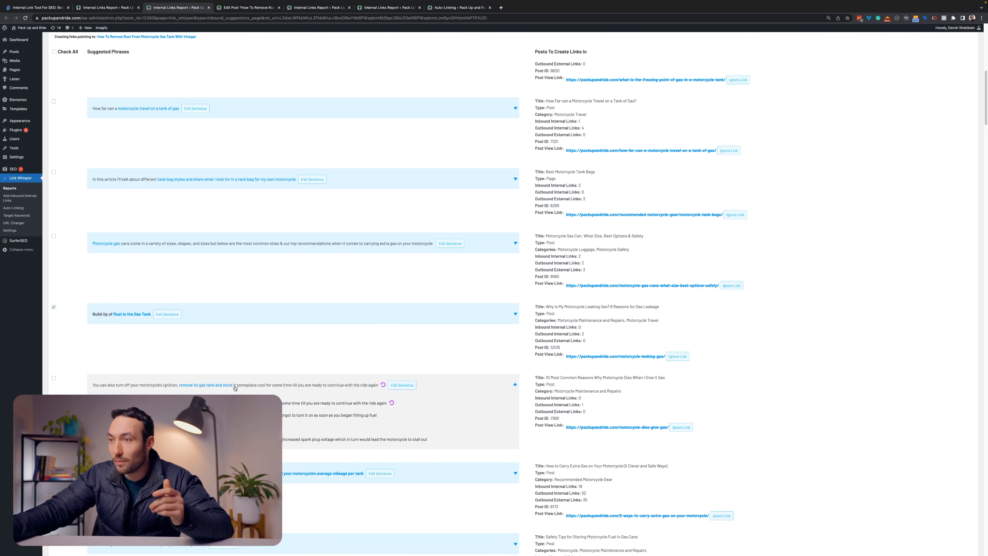
Add the selected inbound links pointing to the gas tank rust removal post
{"action": "scroll", "coordinate": [235, 389], "scroll_direction": "down", "scroll_amount": 1}
{"action": "scroll", "coordinate": [229, 278], "scroll_direction": "up", "scroll_amount": 4}
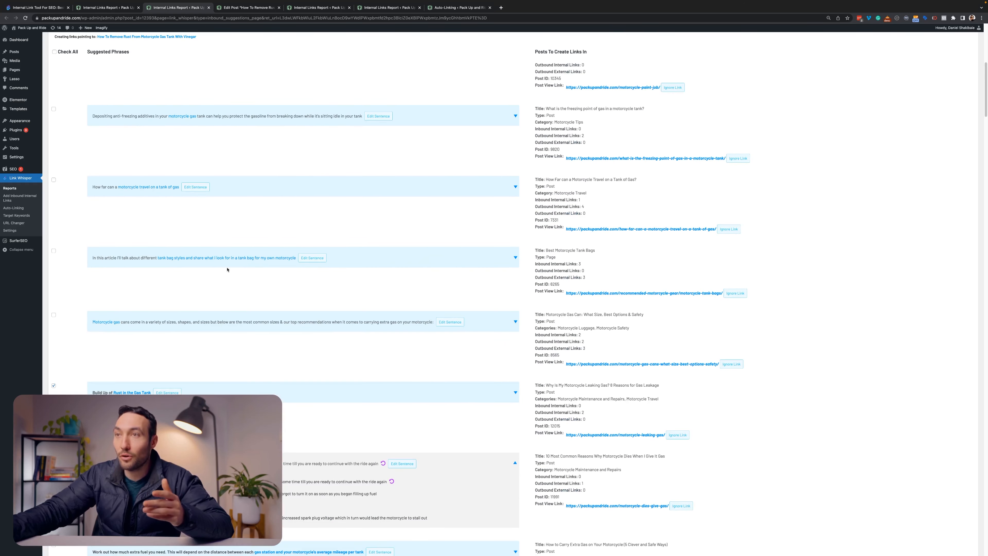
{"action": "scroll", "coordinate": [229, 278], "scroll_direction": "up", "scroll_amount": 8}
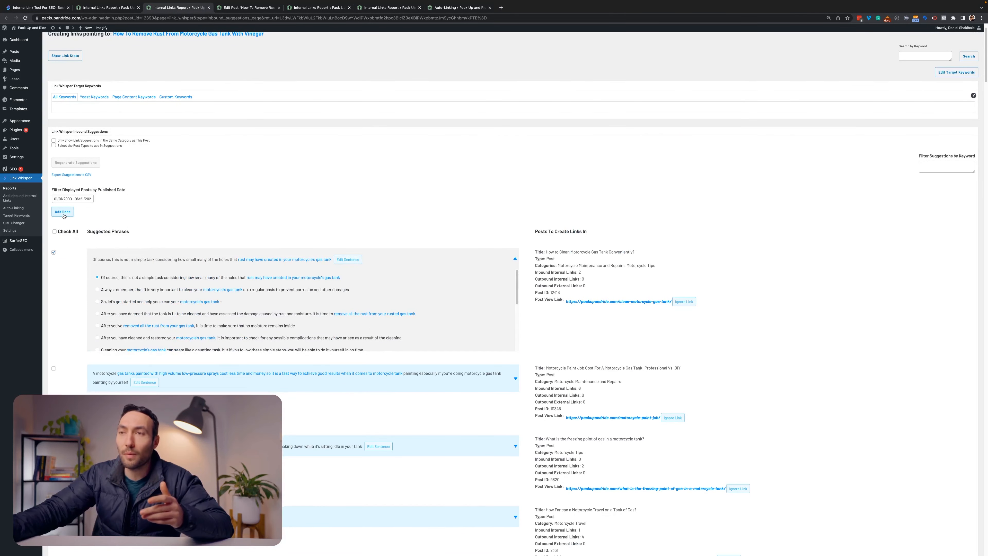
{"action": "left_click", "coordinate": [63, 213]}
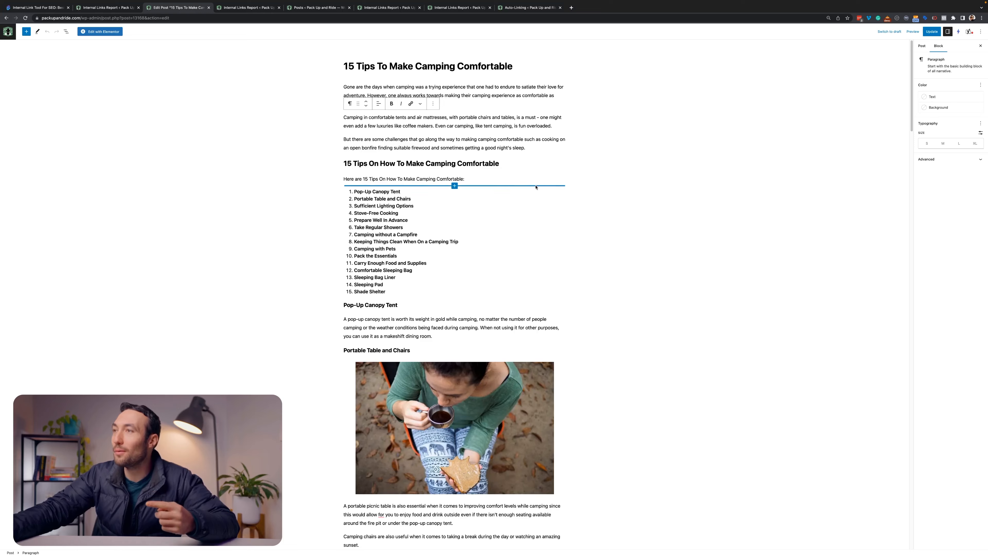
Review the post "15 Tips To Make Camping Comfortable" through its conclusion and on to the Link Whisper suggested links
{"action": "scroll", "coordinate": [530, 185], "scroll_direction": "down", "scroll_amount": 10}
{"action": "scroll", "coordinate": [517, 183], "scroll_direction": "down", "scroll_amount": 12}
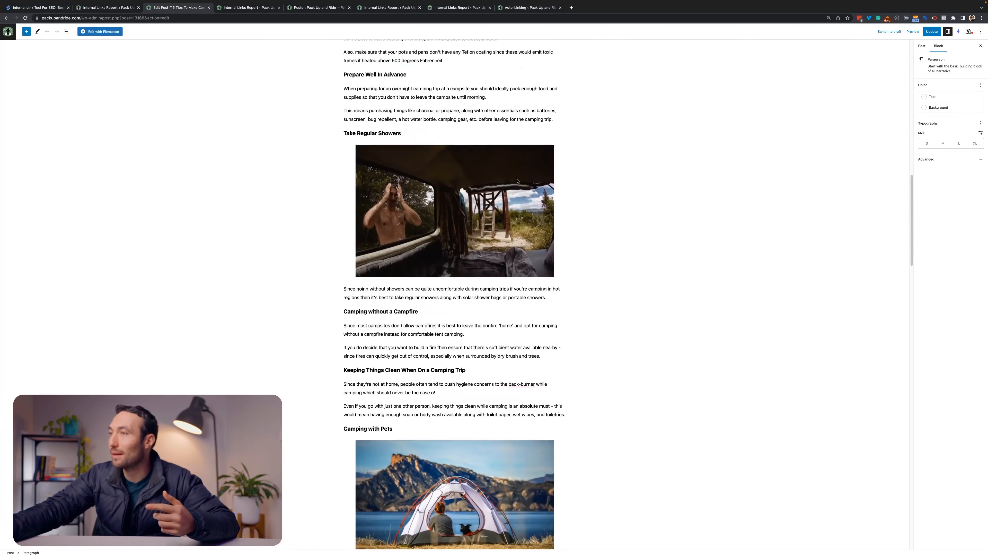
{"action": "scroll", "coordinate": [517, 178], "scroll_direction": "down", "scroll_amount": 11}
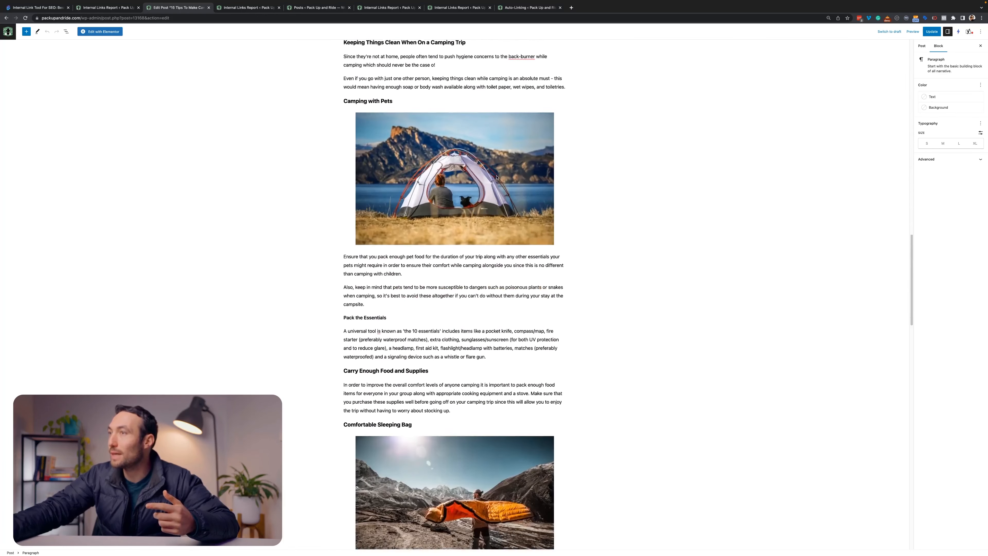
{"action": "scroll", "coordinate": [417, 141], "scroll_direction": "down", "scroll_amount": 12}
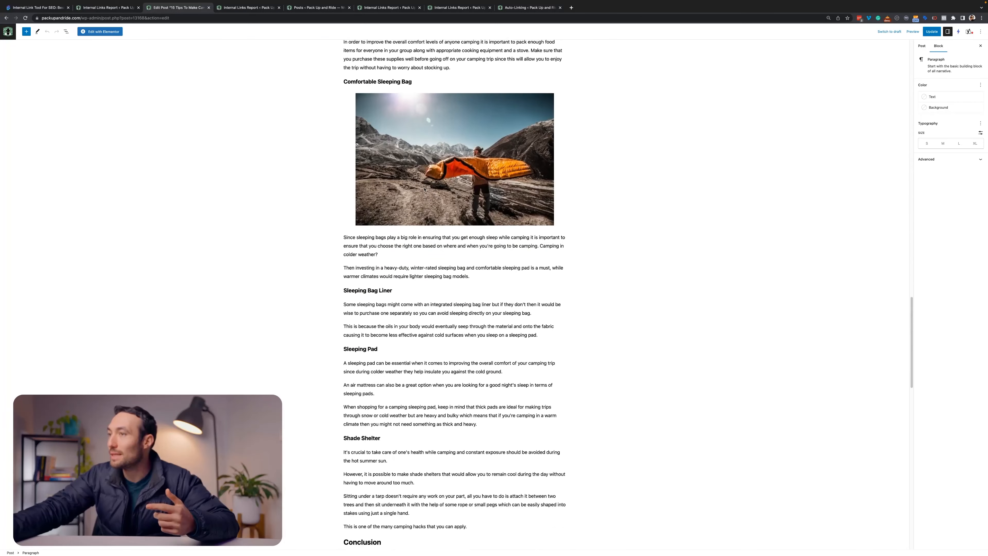
{"action": "scroll", "coordinate": [423, 189], "scroll_direction": "up", "scroll_amount": 1}
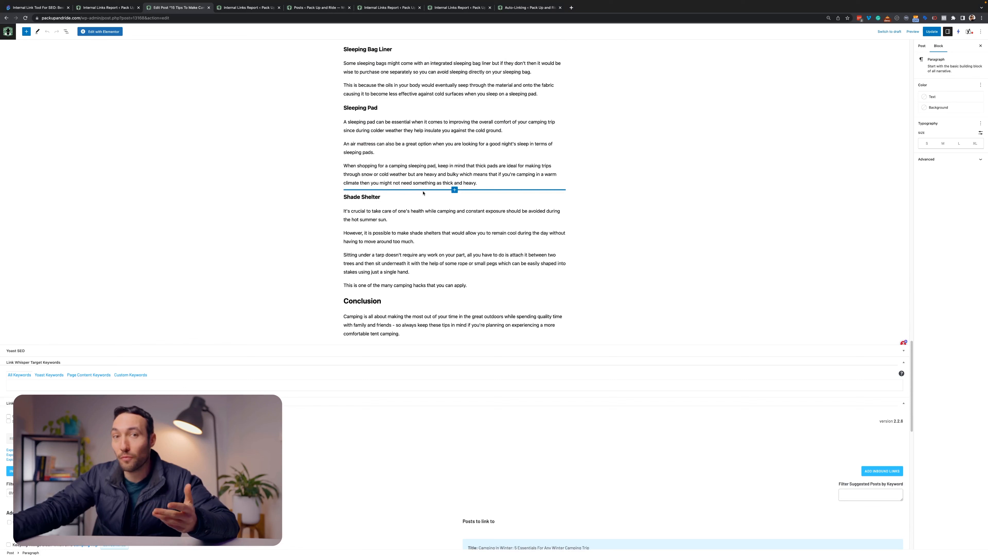
{"action": "scroll", "coordinate": [430, 193], "scroll_direction": "up", "scroll_amount": 2}
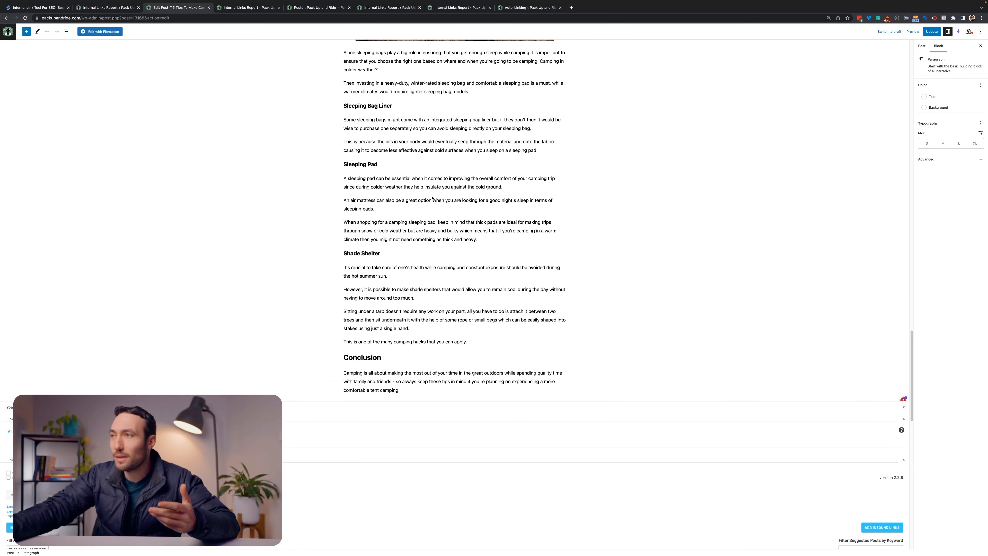
{"action": "left_click_drag", "start_coordinate": [347, 179], "coordinate": [383, 179]}
{"action": "left_click", "coordinate": [392, 186]}
{"action": "scroll", "coordinate": [353, 265], "scroll_direction": "down", "scroll_amount": 1}
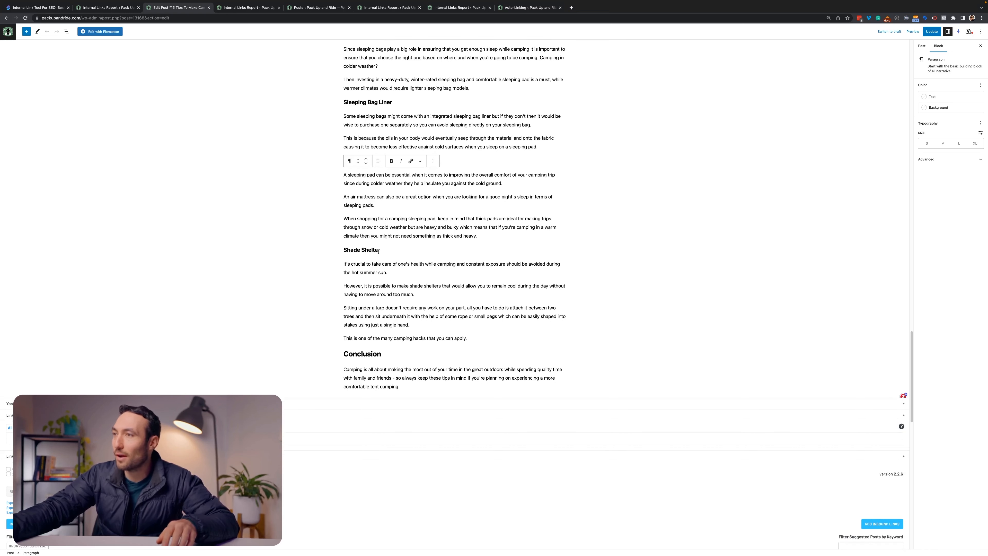
{"action": "left_click", "coordinate": [354, 265]}
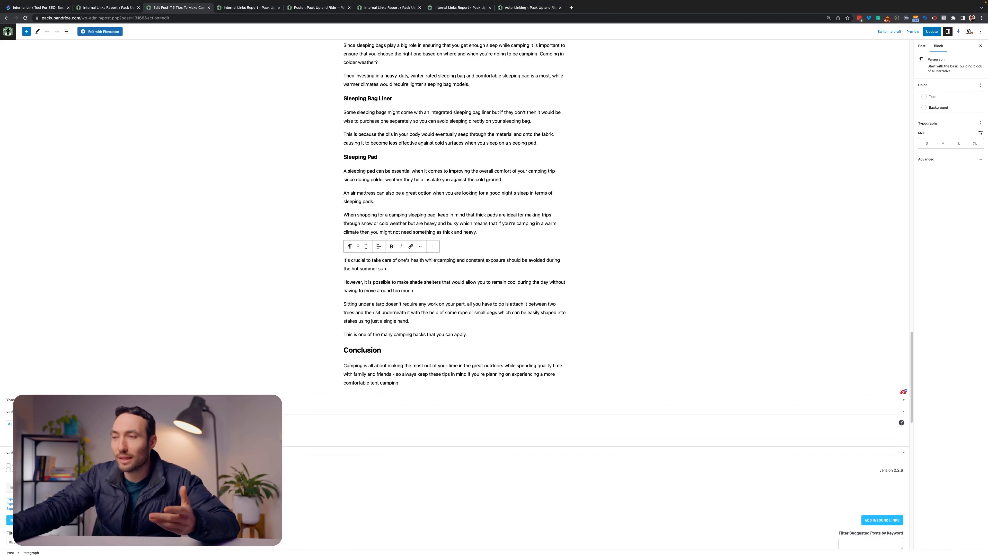
{"action": "scroll", "coordinate": [438, 261], "scroll_direction": "down", "scroll_amount": 3}
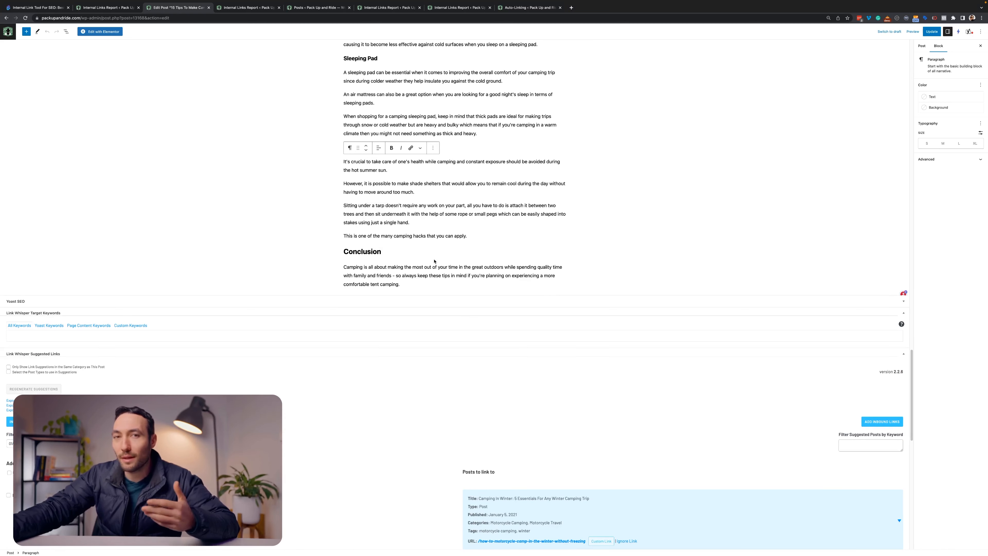
{"action": "scroll", "coordinate": [433, 260], "scroll_direction": "down", "scroll_amount": 1}
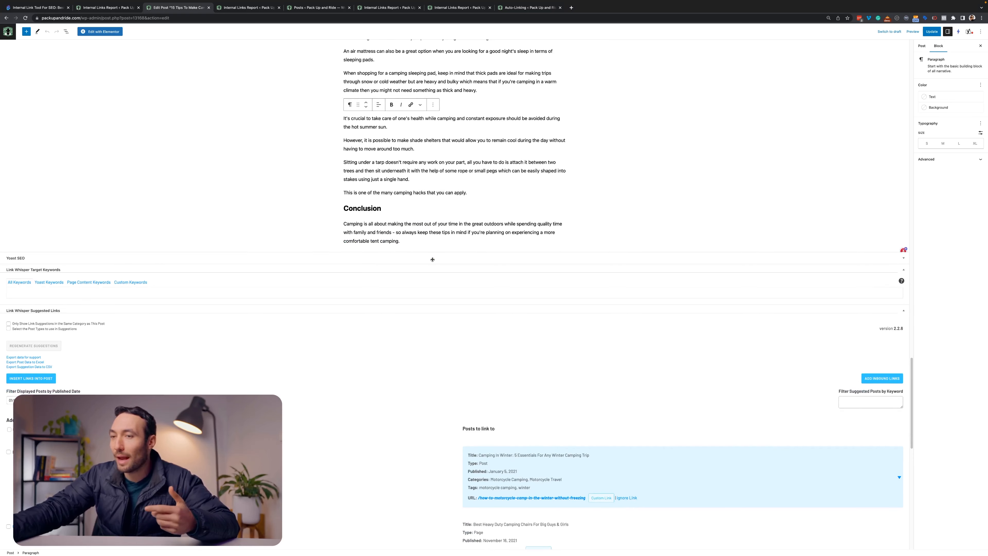
{"action": "scroll", "coordinate": [433, 259], "scroll_direction": "down", "scroll_amount": 2}
{"action": "scroll", "coordinate": [428, 261], "scroll_direction": "down", "scroll_amount": 1}
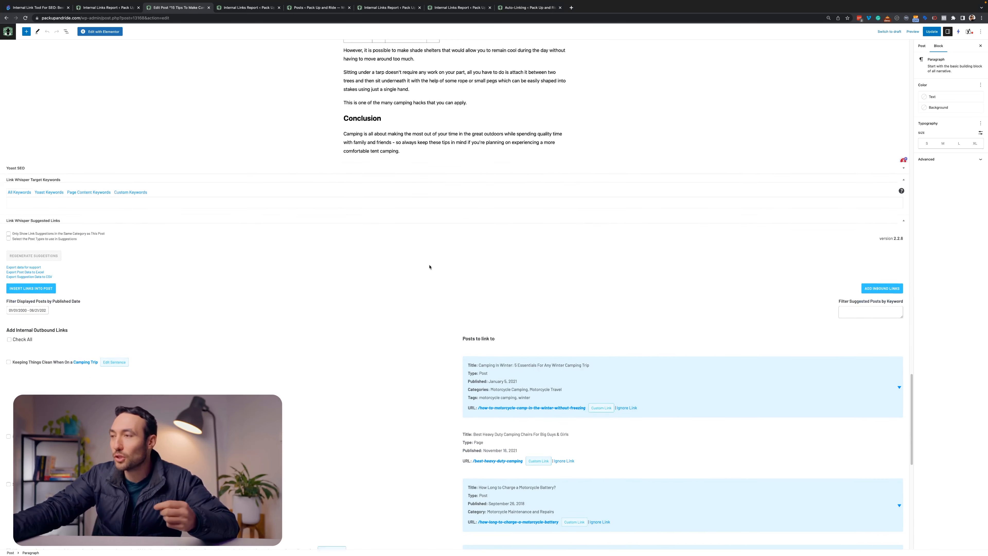
Extend the first two outbound anchors to "On a Camping Trip" and "Camping chairs are also useful", and select both suggestions
{"action": "scroll", "coordinate": [404, 307], "scroll_direction": "down", "scroll_amount": 5}
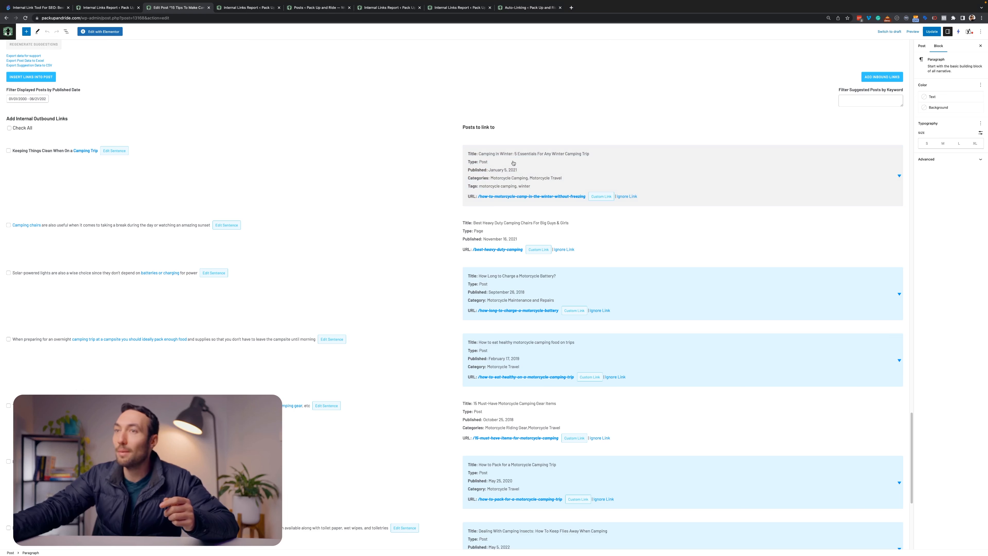
{"action": "left_click", "coordinate": [67, 151]}
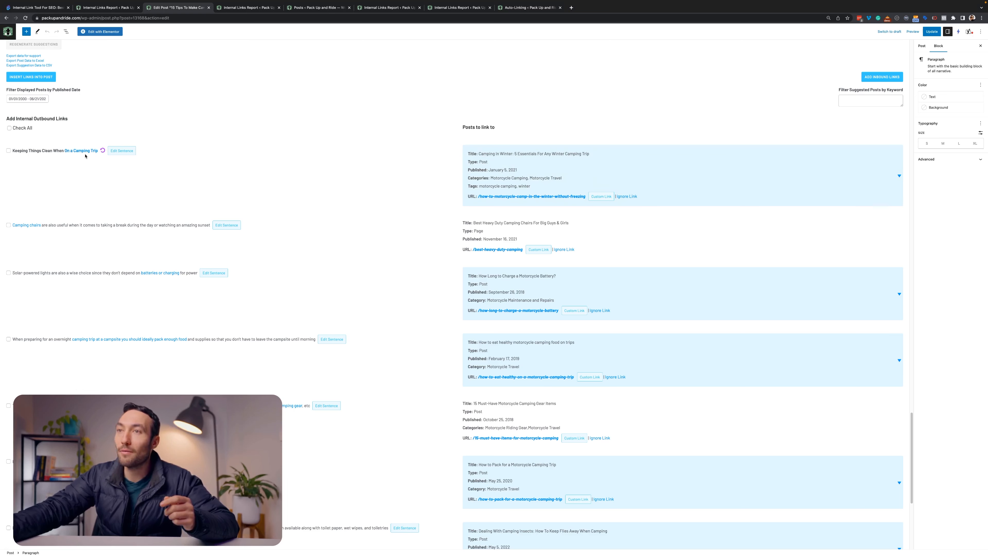
{"action": "left_click", "coordinate": [8, 151]}
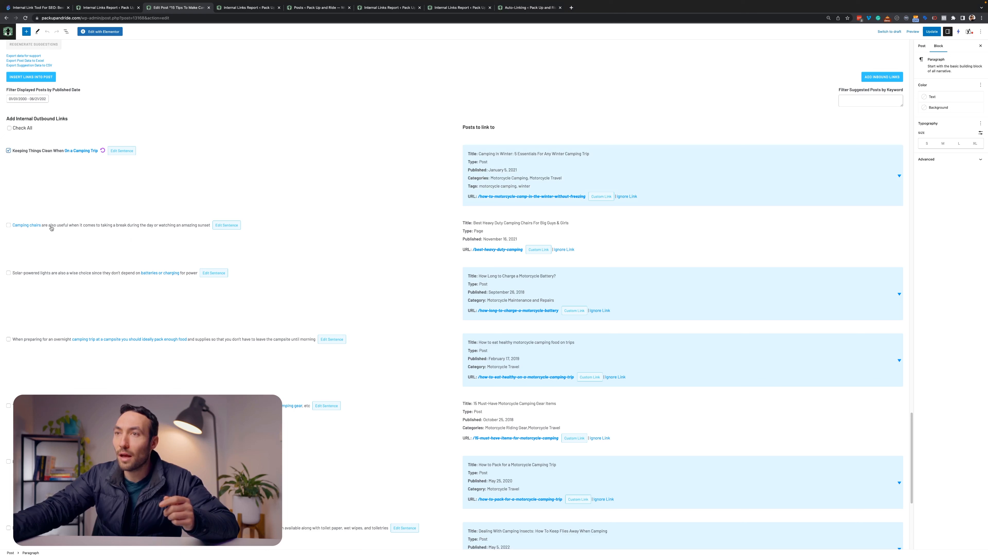
{"action": "left_click", "coordinate": [62, 226]}
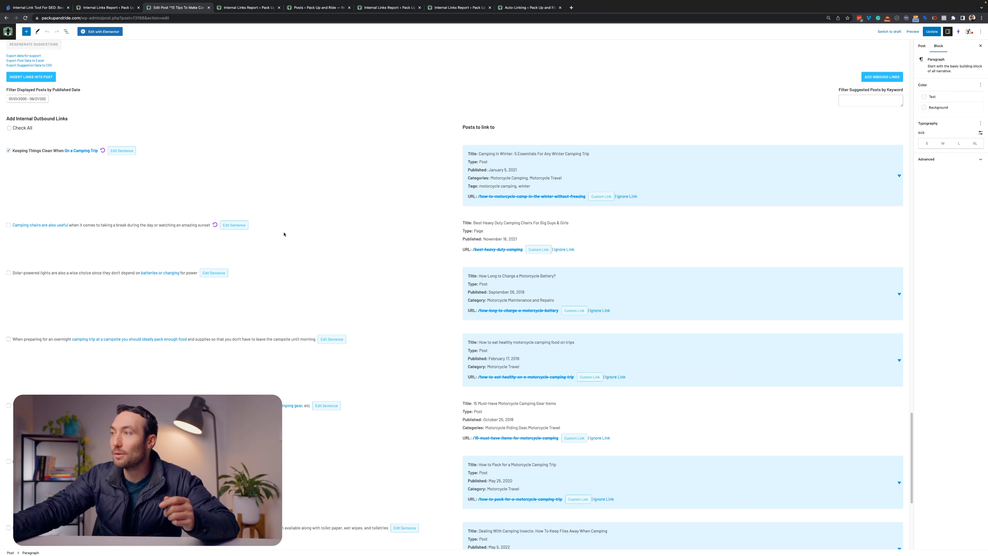
{"action": "left_click", "coordinate": [9, 225]}
Extend the solar-powered lights anchor to "batteries or charging for power" and search for a custom link target with "battery"
{"action": "scroll", "coordinate": [169, 259], "scroll_direction": "down", "scroll_amount": 1}
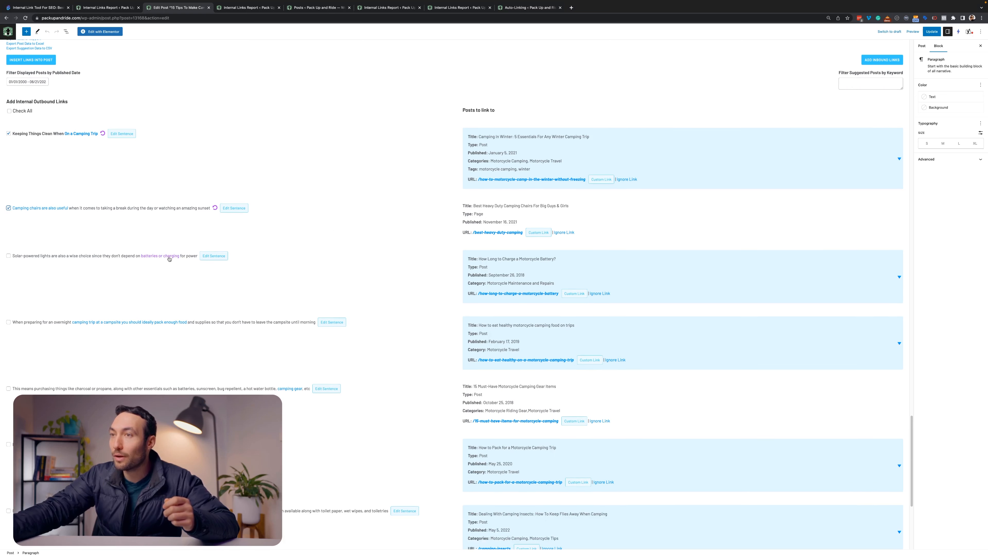
{"action": "left_click", "coordinate": [192, 258]}
{"action": "left_click", "coordinate": [541, 300]}
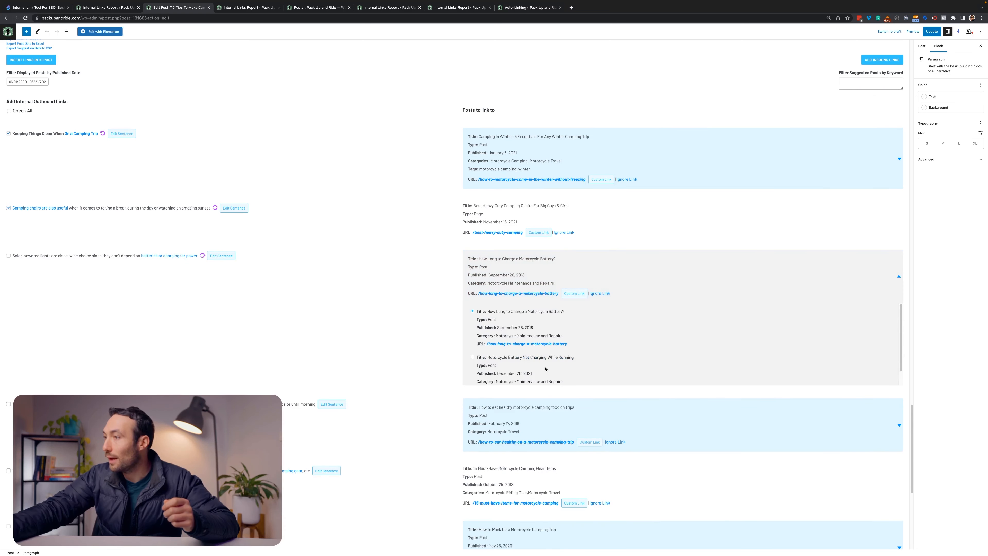
{"action": "left_click", "coordinate": [574, 294]}
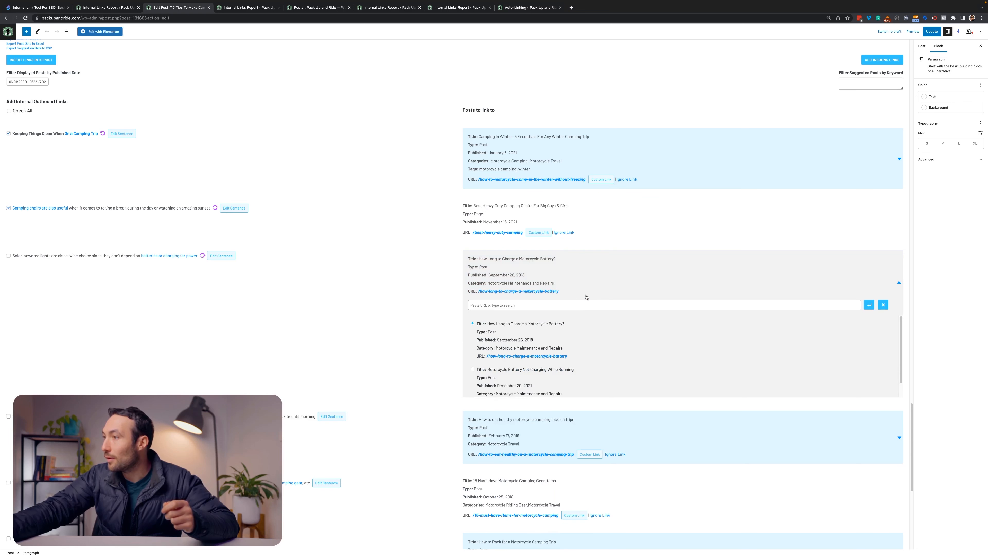
{"action": "type", "text": "battery"}
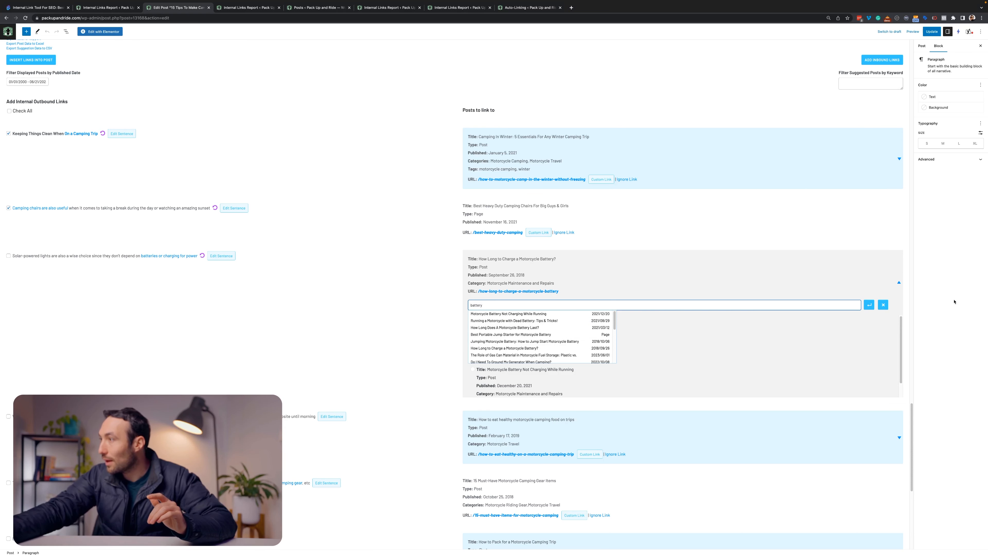
{"action": "left_click", "coordinate": [883, 305]}
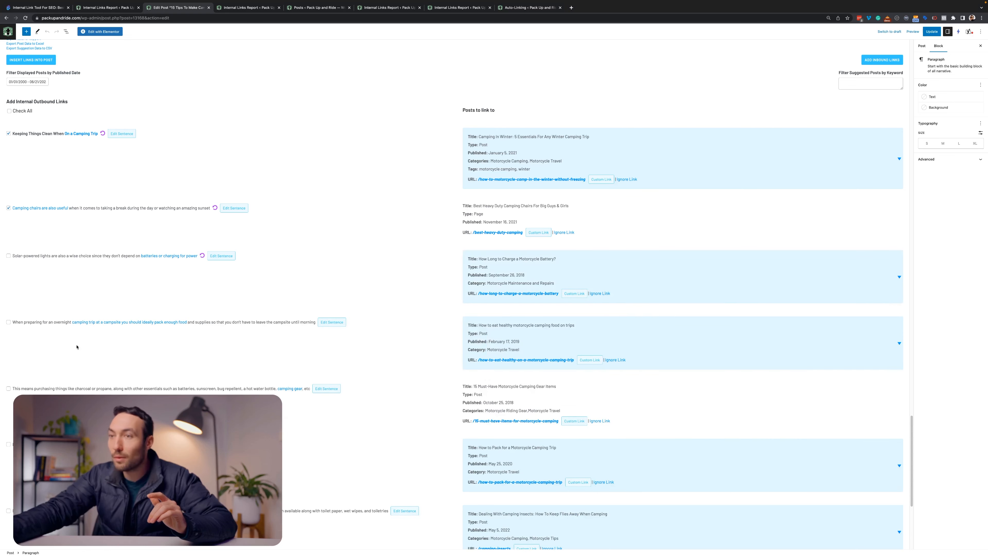
Select the "camping gear" outbound suggestion and insert all selected links into the camping post
{"action": "scroll", "coordinate": [280, 338], "scroll_direction": "down", "scroll_amount": 3}
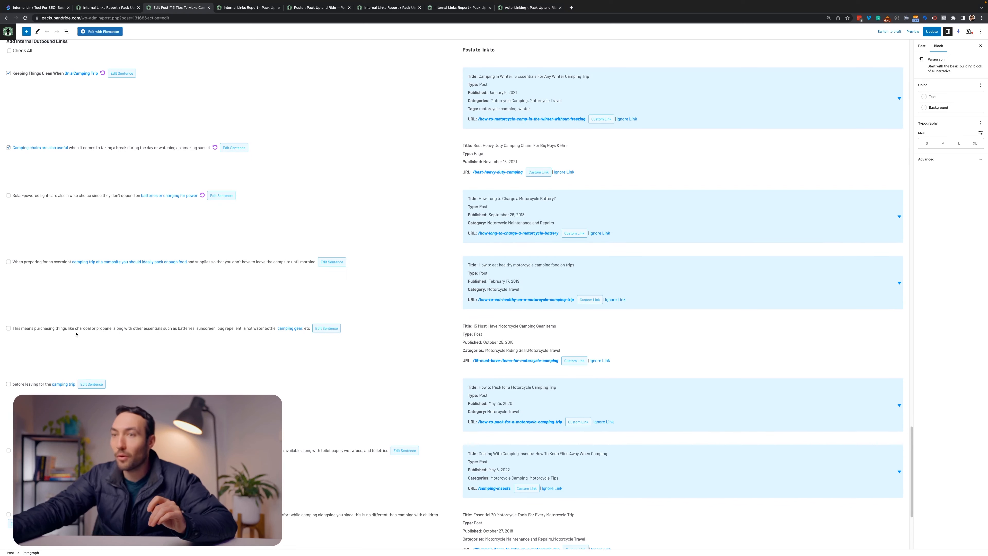
{"action": "left_click", "coordinate": [8, 328]}
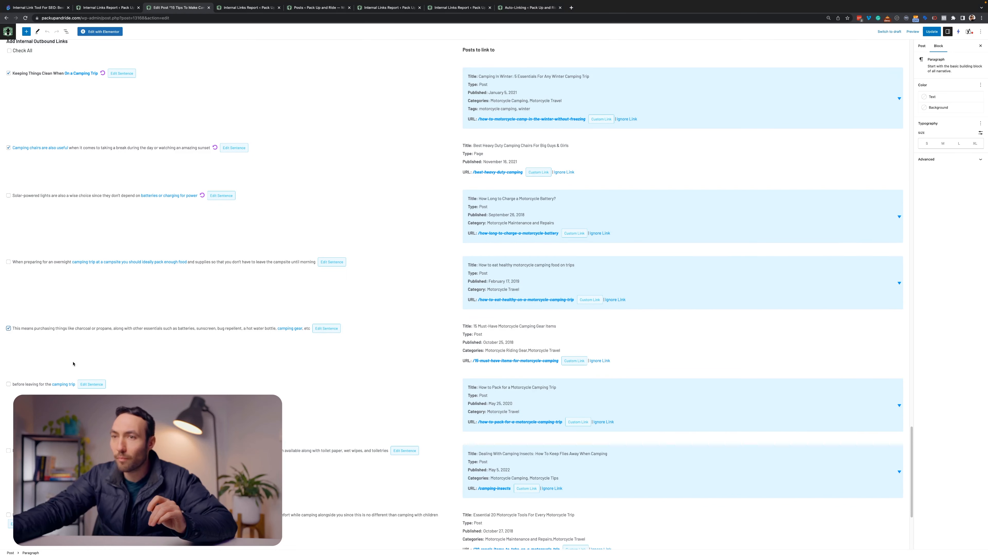
{"action": "scroll", "coordinate": [73, 363], "scroll_direction": "down", "scroll_amount": 5}
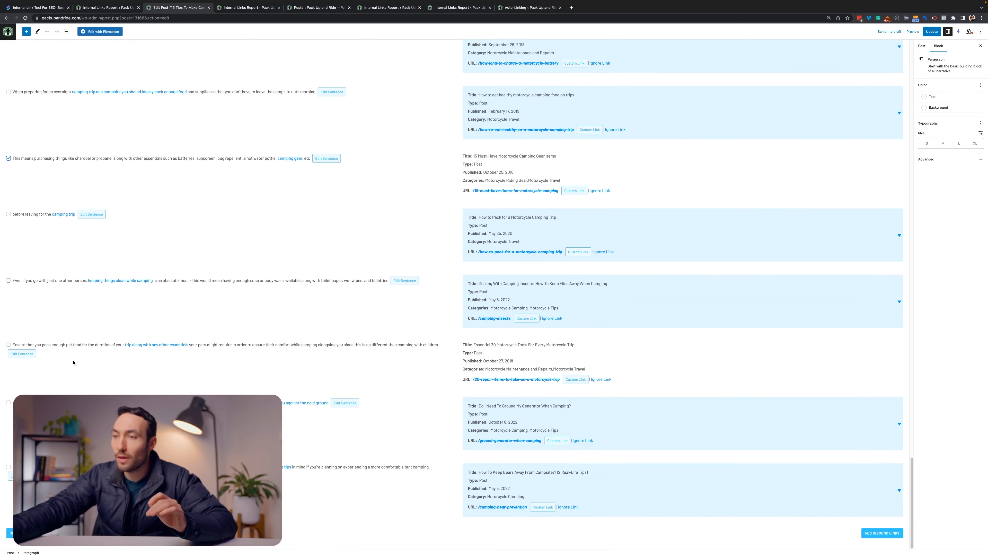
{"action": "scroll", "coordinate": [89, 372], "scroll_direction": "up", "scroll_amount": 10}
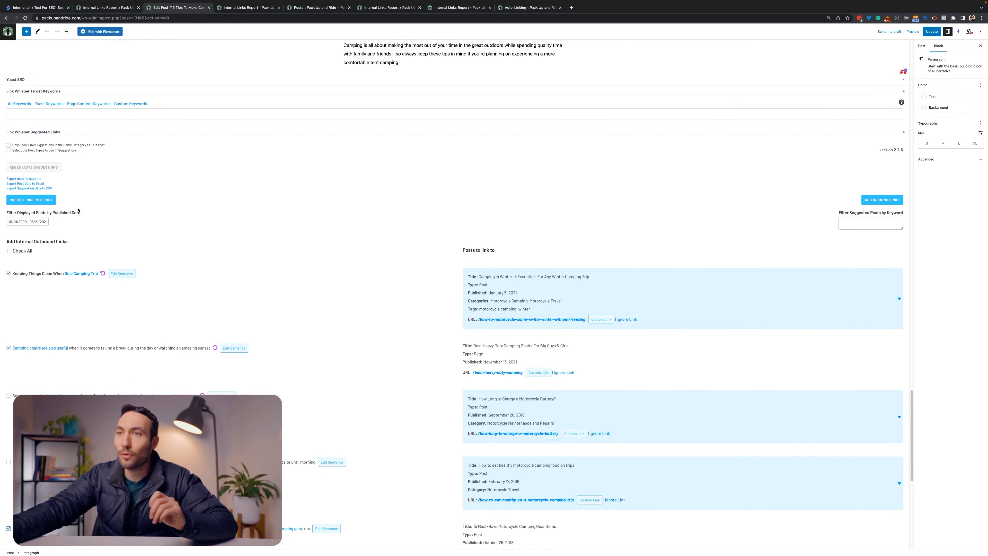
{"action": "left_click", "coordinate": [50, 202]}
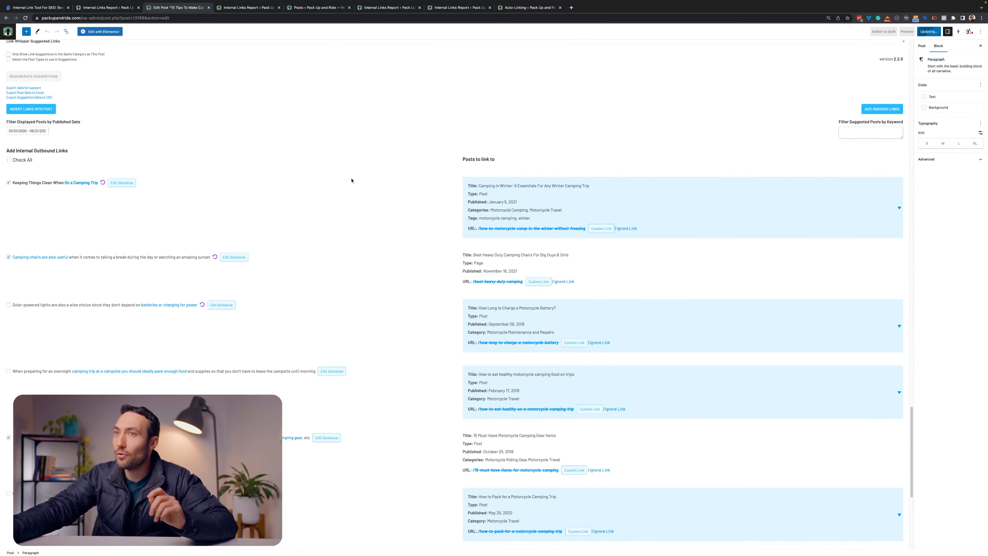
Reload the post editor and check the inserted "On a Camping Trip" link in the list of tips
{"action": "key", "text": "super+r"}
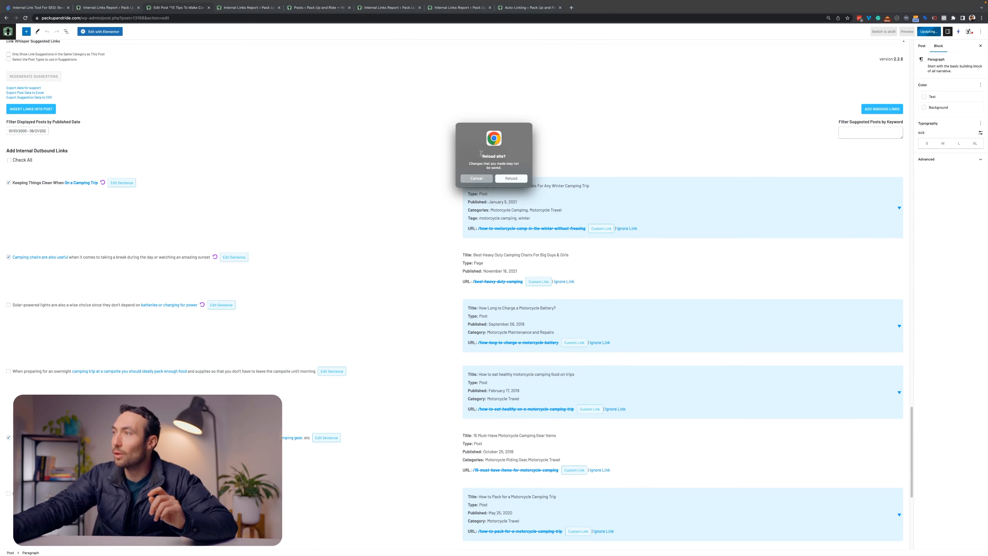
{"action": "left_click", "coordinate": [511, 178]}
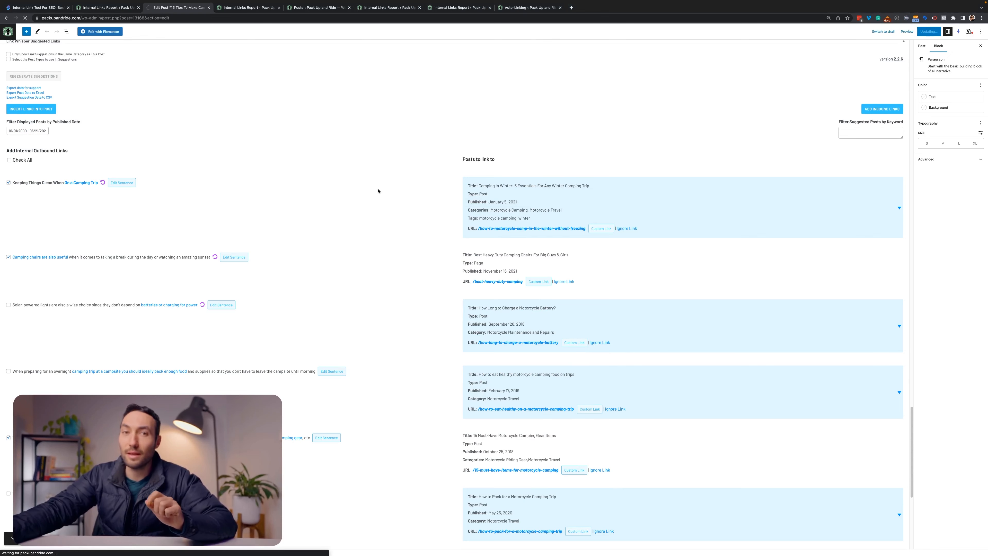
{"action": "scroll", "coordinate": [372, 191], "scroll_direction": "up", "scroll_amount": 8}
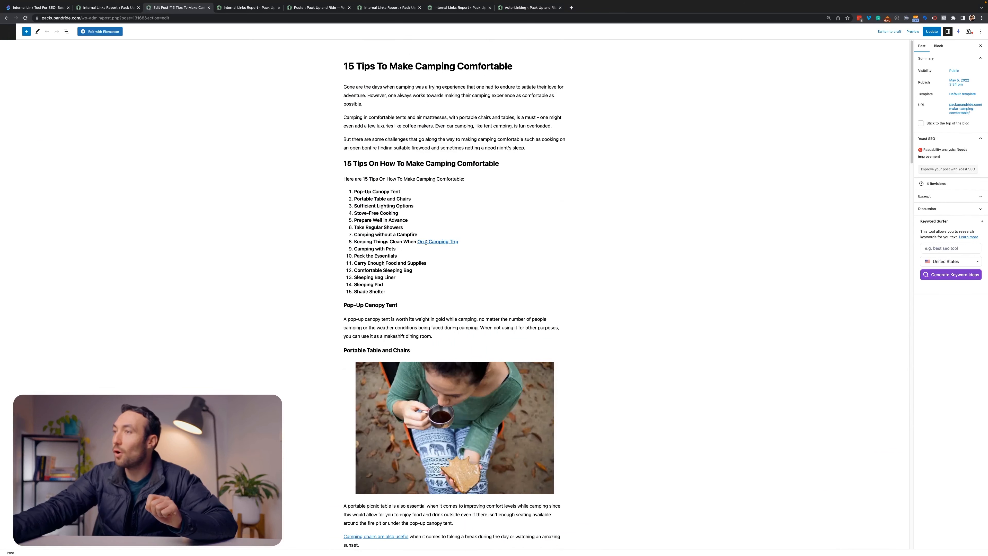
{"action": "left_click", "coordinate": [426, 242]}
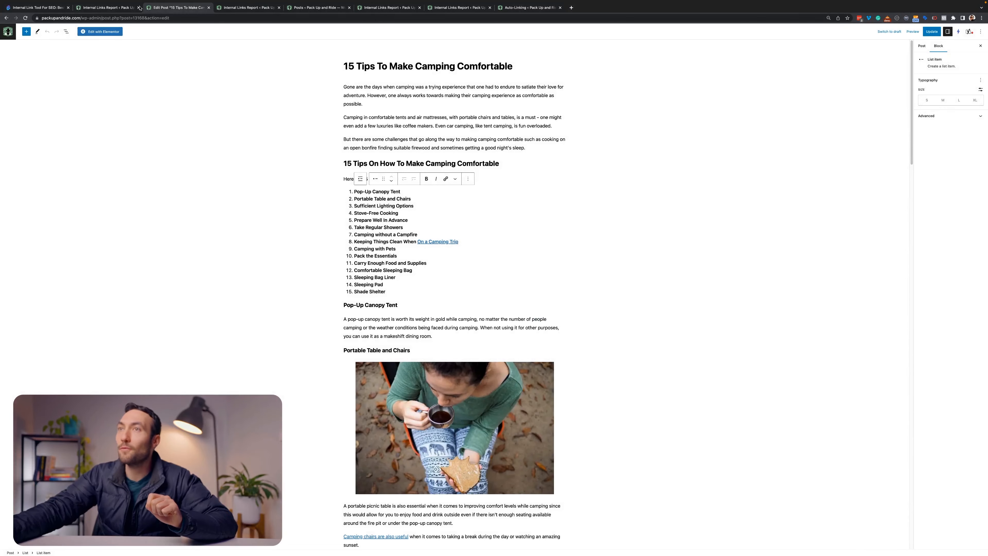
{"action": "left_click", "coordinate": [136, 8]}
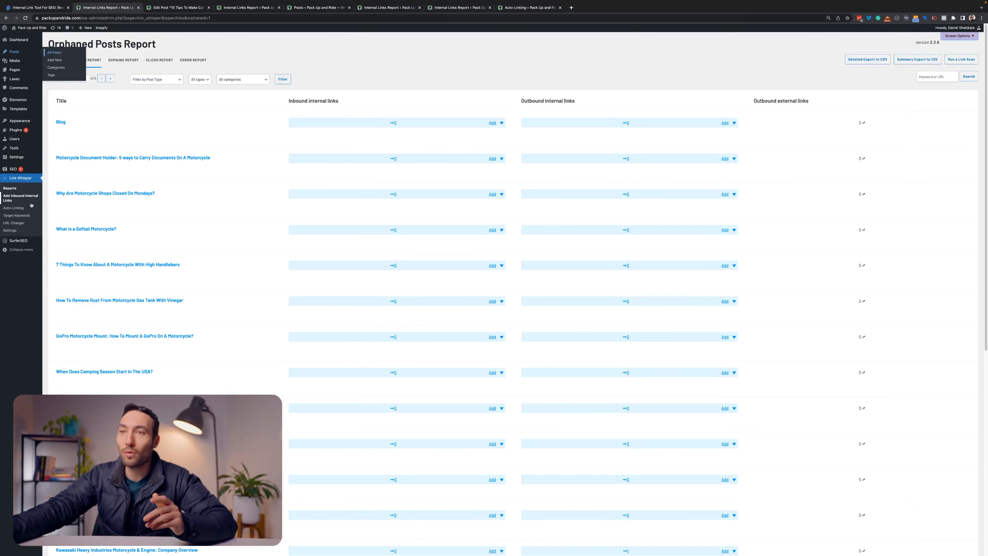
{"action": "left_click", "coordinate": [22, 209]}
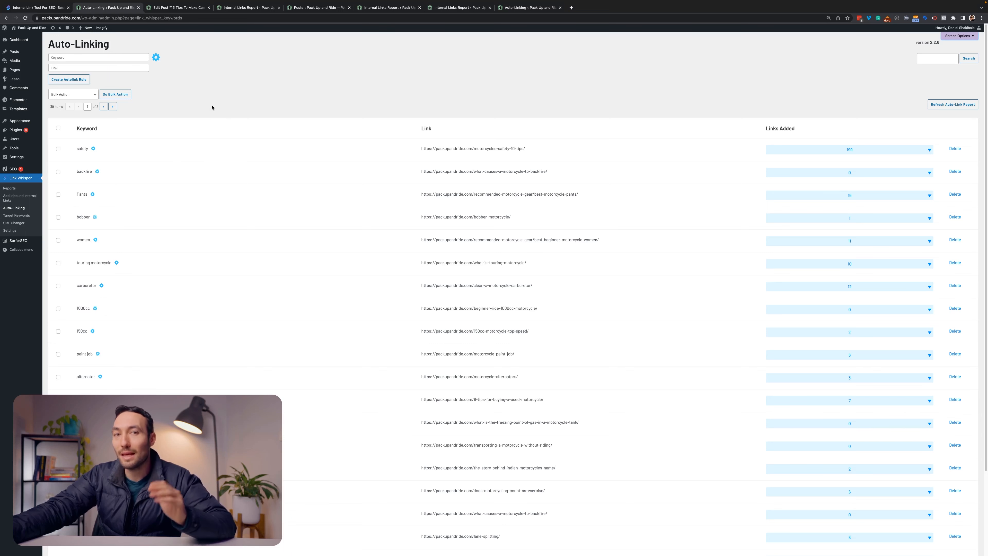
{"action": "left_click", "coordinate": [69, 58]}
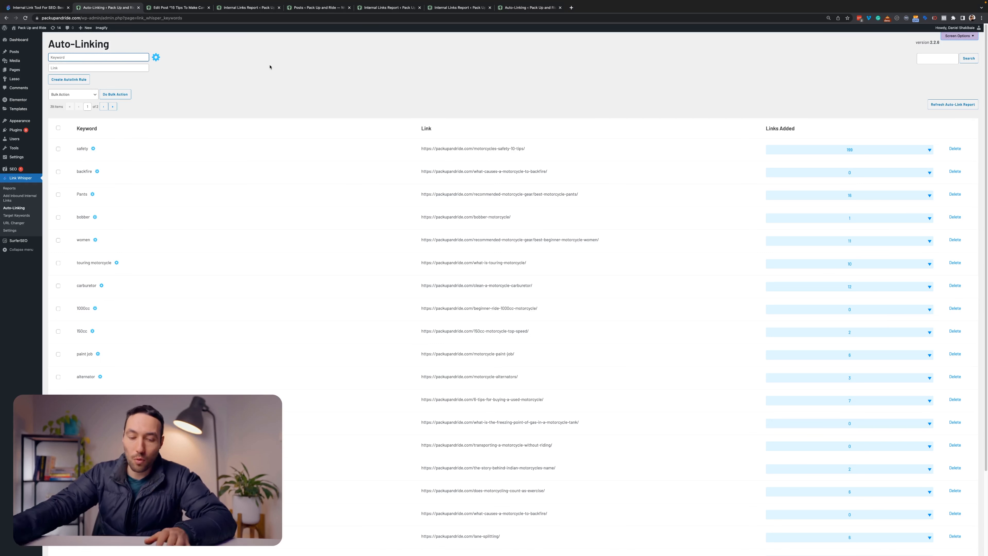
{"action": "type", "text": "motorcycle"}
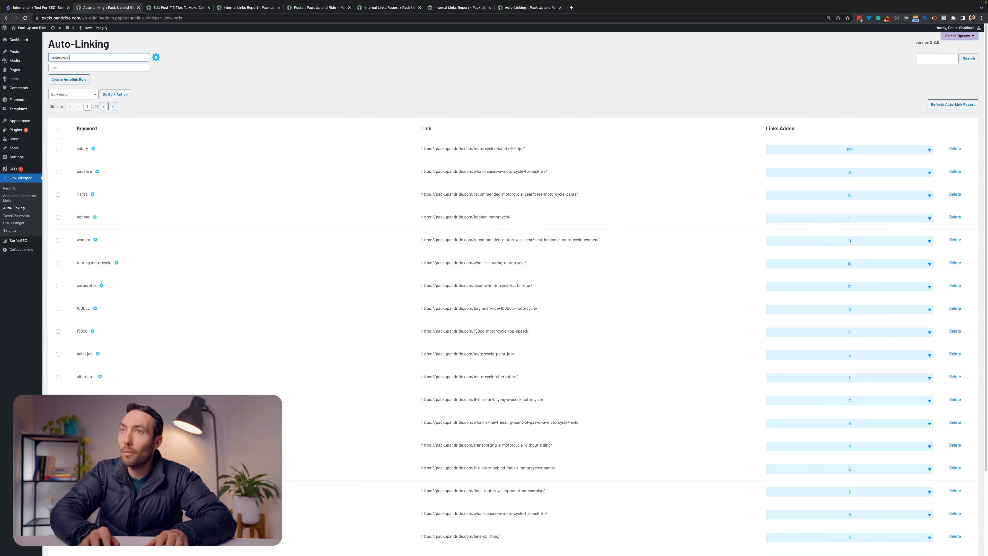
{"action": "type", "text": " gas"}
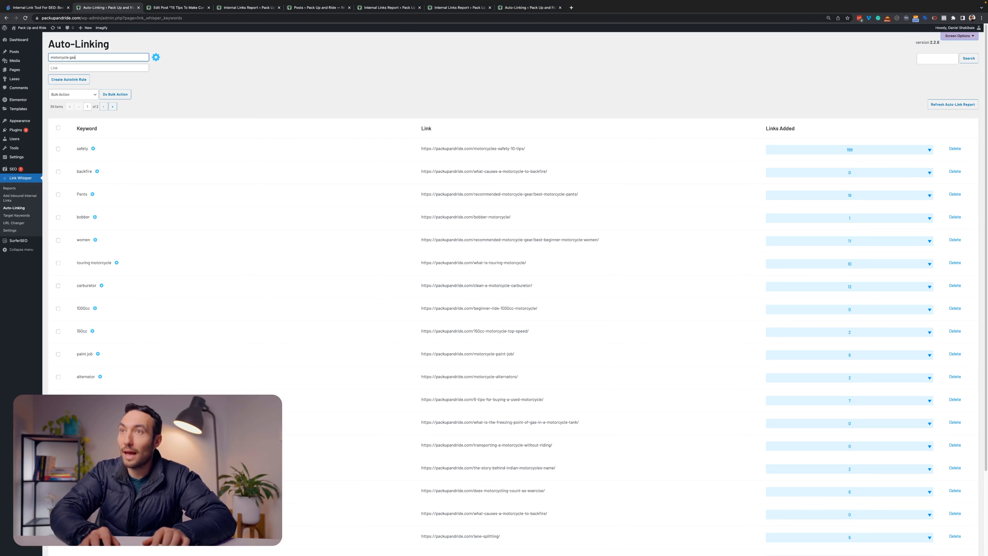
{"action": "type", "text": " tank"}
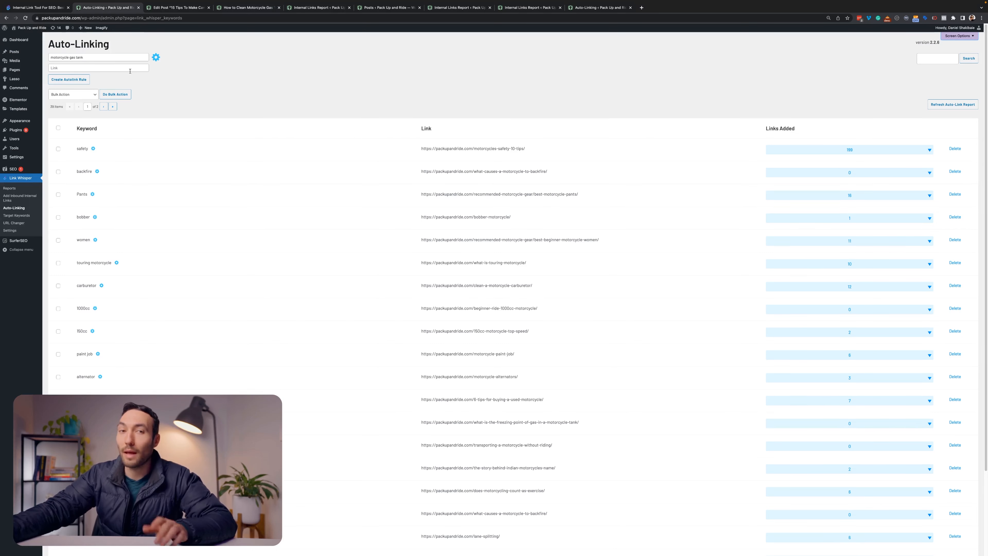
{"action": "left_click", "coordinate": [128, 69]}
{"action": "type", "text": "https://packupandride.com/clean-motorcycle-gas-tank/"}
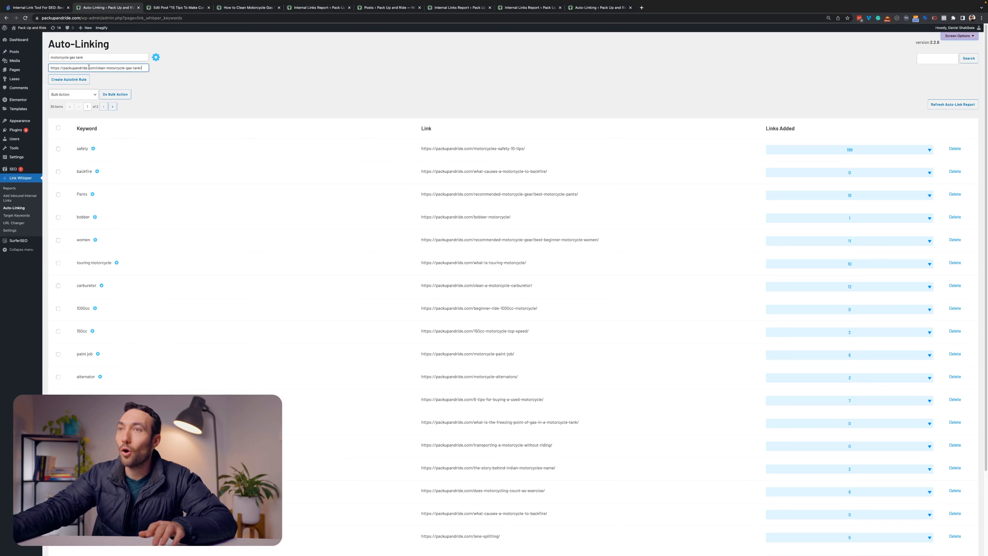
Examine the autolink rule's keyword, link and advanced options, including the limit on how many autolinks are created
{"action": "left_click_drag", "start_coordinate": [70, 58], "coordinate": [138, 68]}
{"action": "left_click", "coordinate": [137, 68]}
{"action": "left_click", "coordinate": [155, 59]}
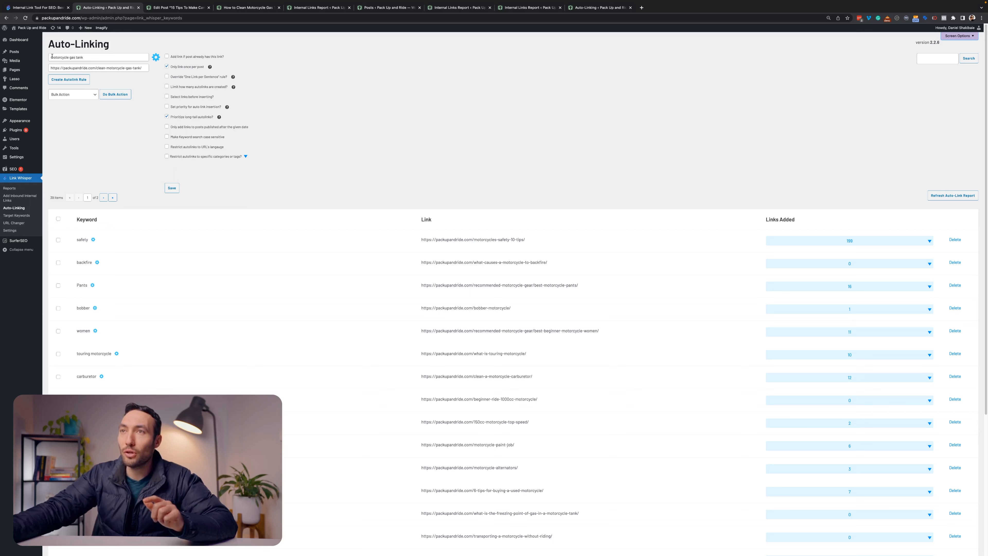
{"action": "left_click_drag", "start_coordinate": [52, 56], "coordinate": [81, 57]}
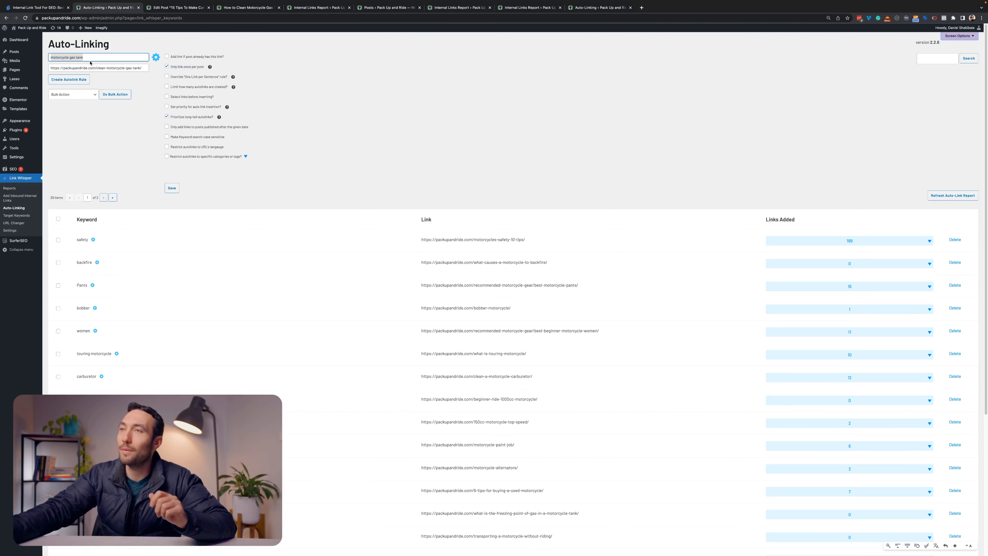
{"action": "left_click", "coordinate": [193, 89]}
{"action": "left_click", "coordinate": [170, 95]}
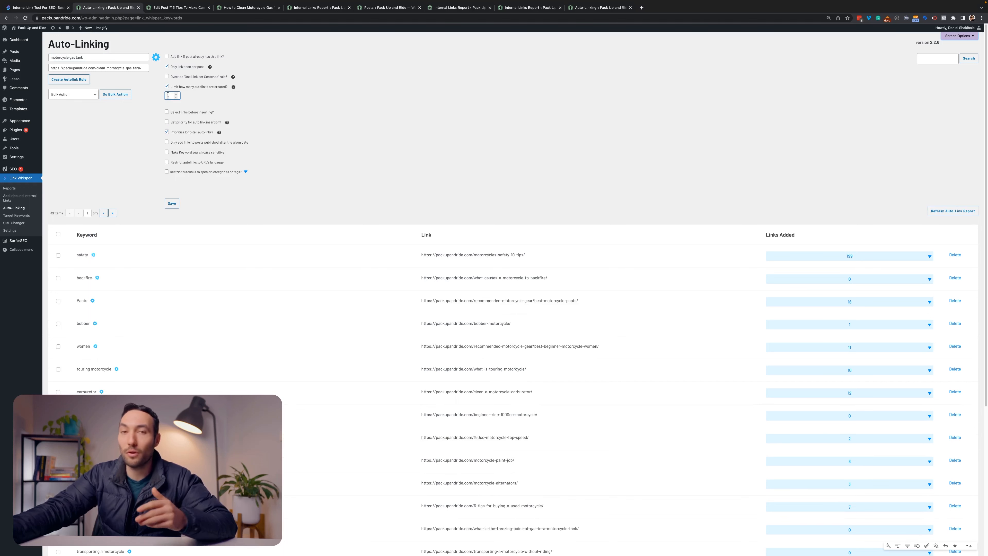
{"action": "left_click", "coordinate": [179, 87]}
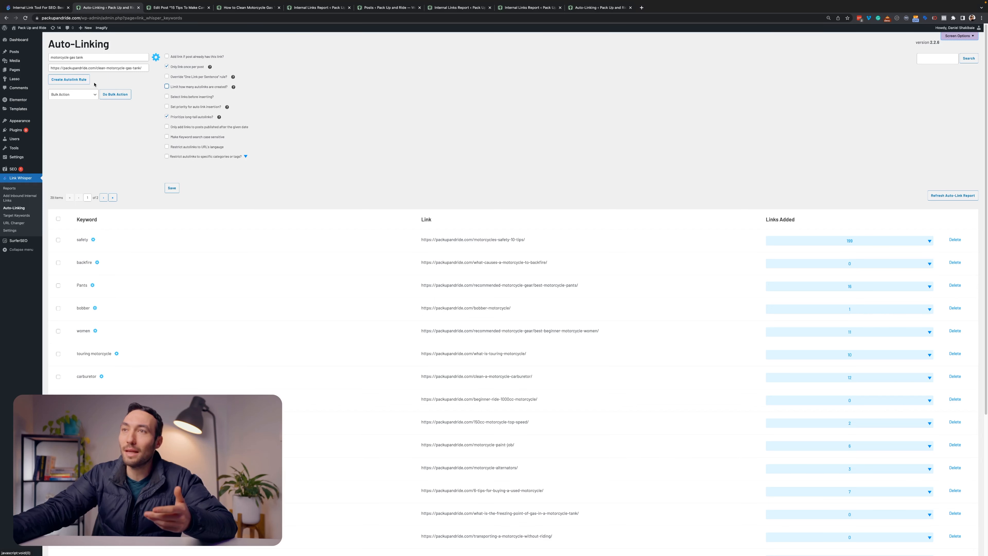
Create the autolink rule for "motorcycle gas tank" and expand its list of added links
{"action": "left_click", "coordinate": [83, 82]}
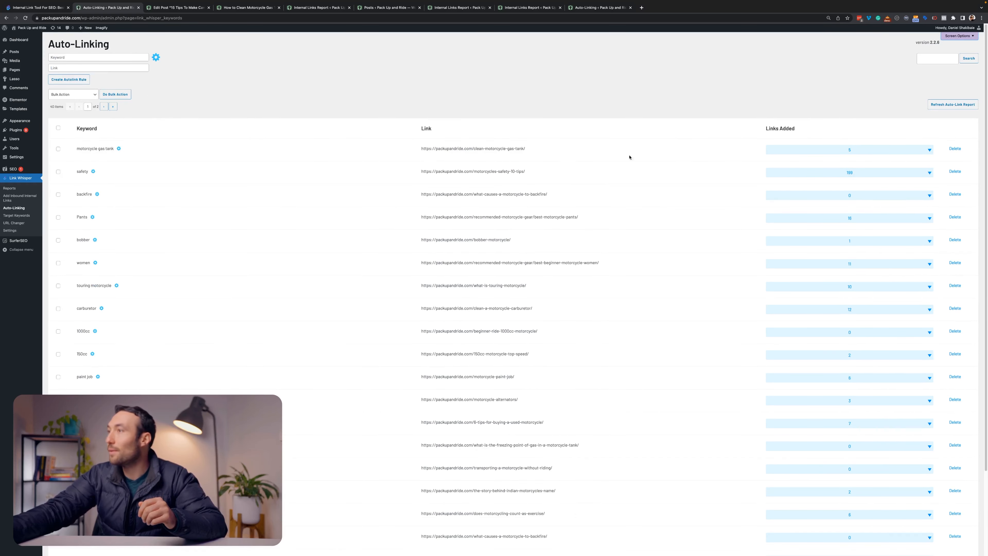
{"action": "left_click", "coordinate": [860, 150]}
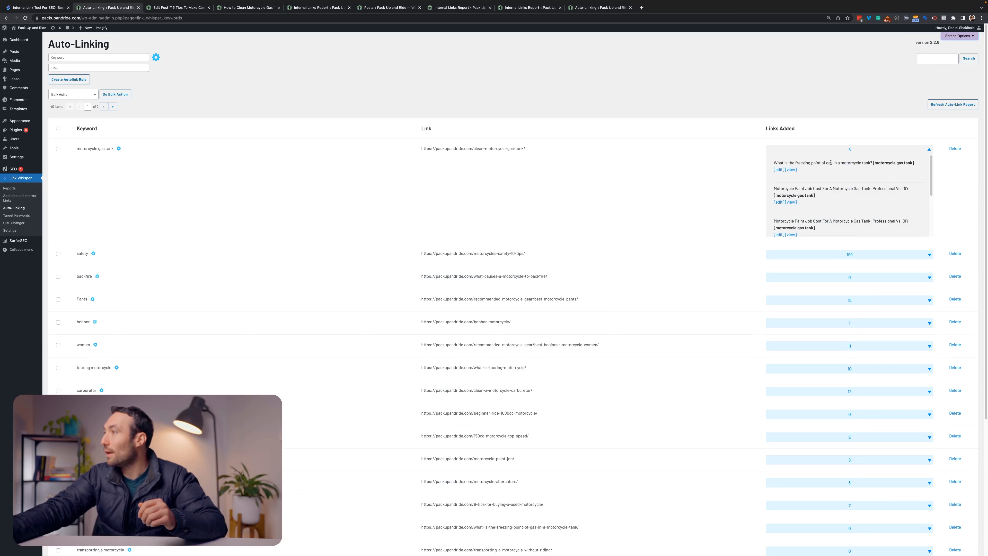
Review the posts linked by the "motorcycle gas tank" rule and open the last rust removal entry for editing in a new tab
{"action": "left_click_drag", "start_coordinate": [811, 163], "coordinate": [868, 163]}
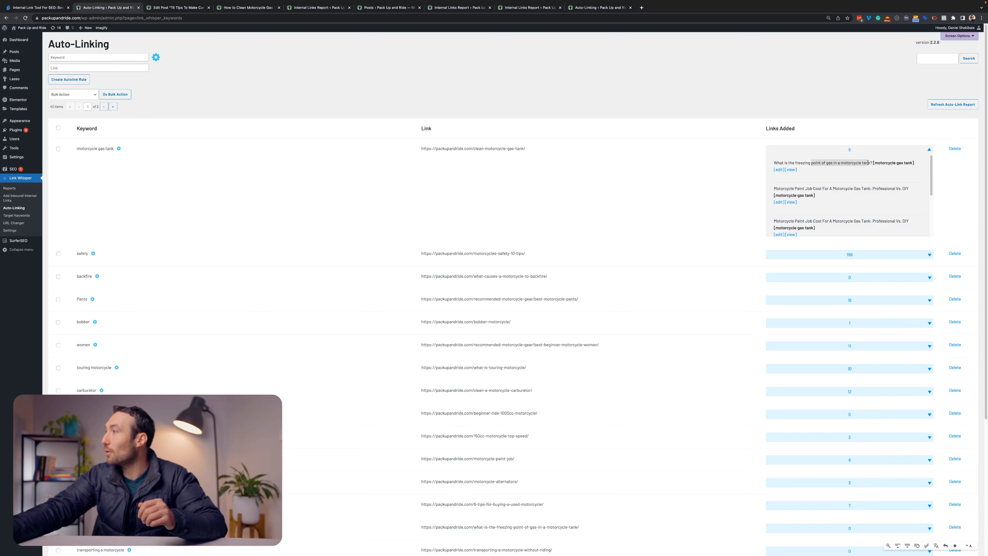
{"action": "left_click", "coordinate": [850, 163]}
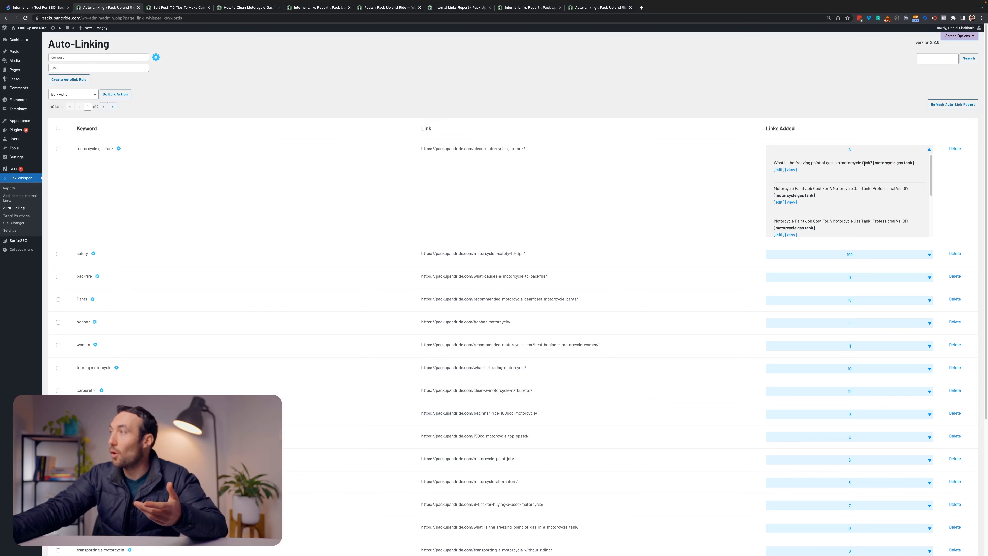
{"action": "left_click_drag", "start_coordinate": [871, 163], "coordinate": [837, 164]}
{"action": "left_click", "coordinate": [838, 165]}
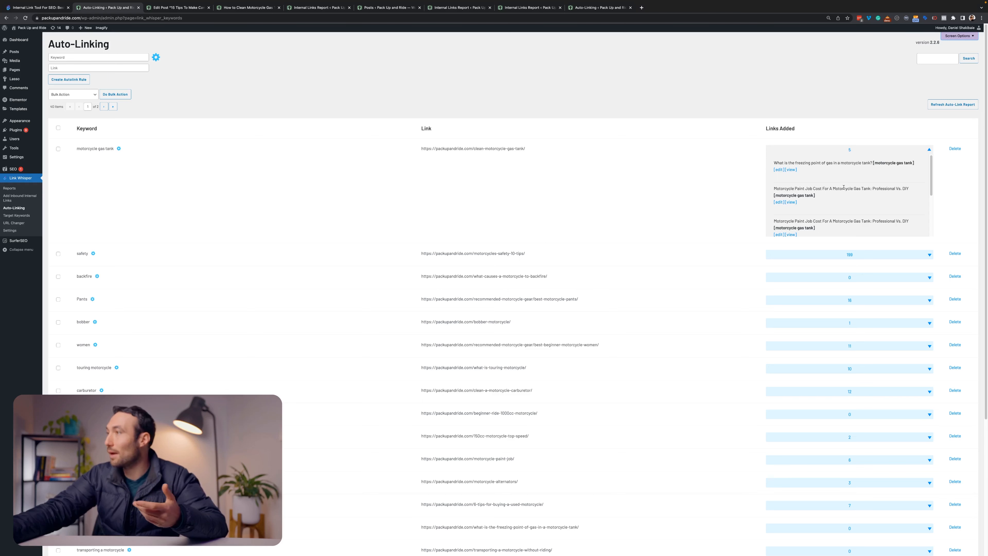
{"action": "left_click_drag", "start_coordinate": [814, 188], "coordinate": [884, 189]}
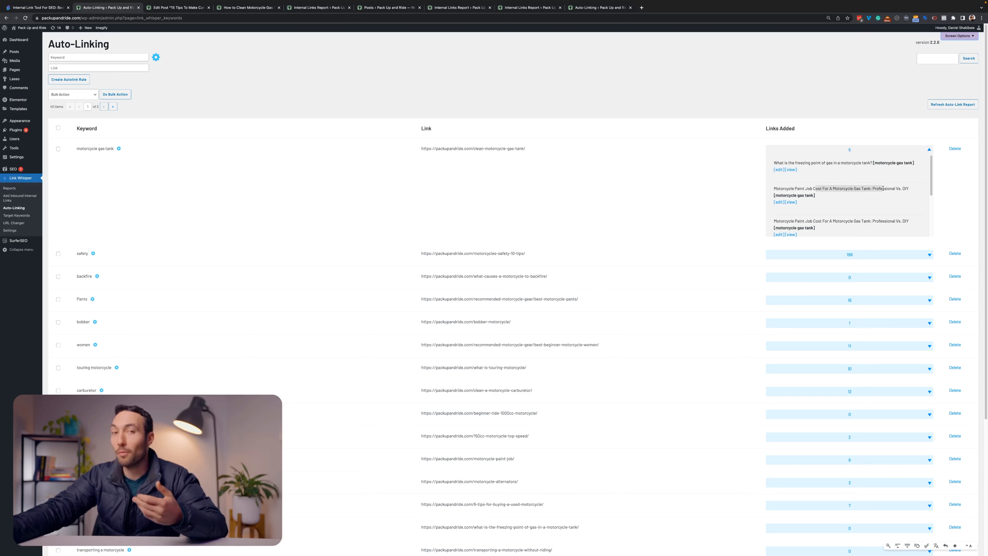
{"action": "left_click", "coordinate": [880, 192]}
{"action": "scroll", "coordinate": [860, 199], "scroll_direction": "down", "scroll_amount": 1}
{"action": "scroll", "coordinate": [860, 198], "scroll_direction": "down", "scroll_amount": 2}
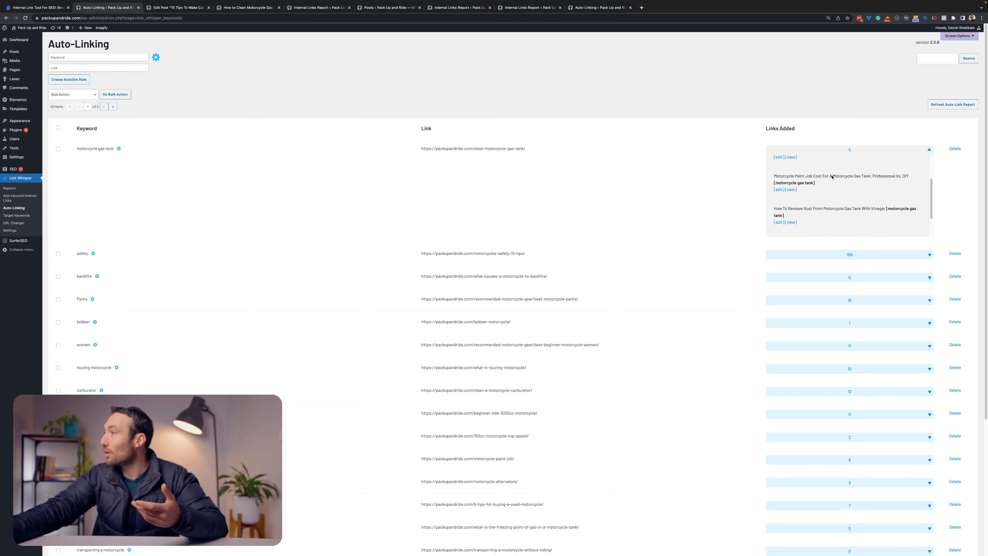
{"action": "left_click_drag", "start_coordinate": [815, 186], "coordinate": [863, 194]}
{"action": "scroll", "coordinate": [816, 195], "scroll_direction": "down", "scroll_amount": 2}
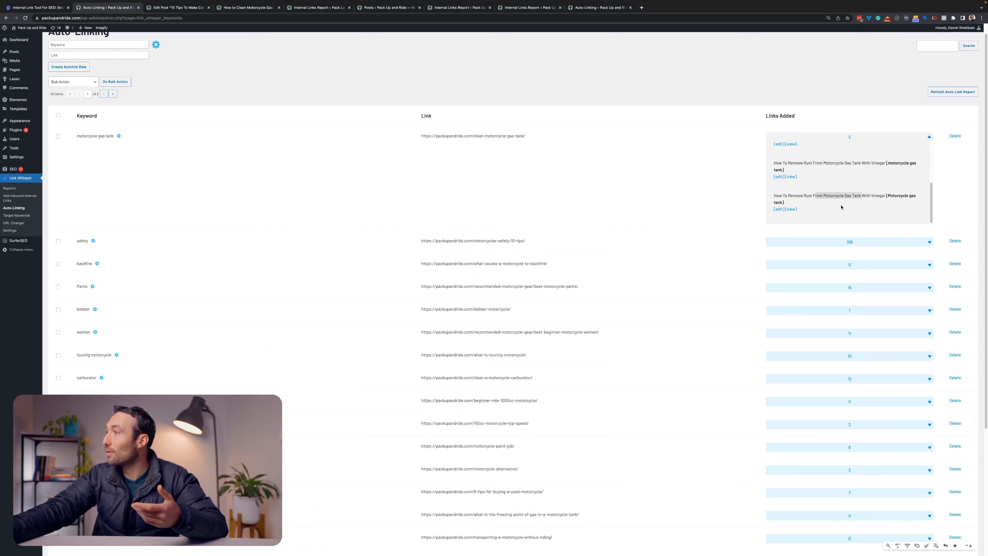
{"action": "left_click", "coordinate": [778, 209], "text": "super"}
Select the "motorcycle gas tank" rule, look over the available bulk actions, and show the rule's own settings
{"action": "left_click", "coordinate": [58, 137]}
{"action": "left_click", "coordinate": [77, 83]}
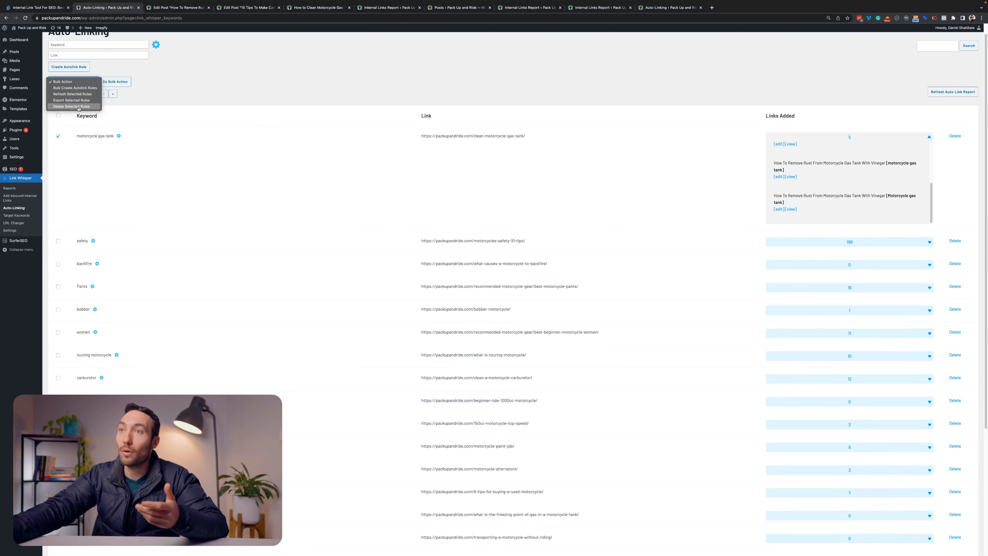
{"action": "left_click", "coordinate": [161, 136]}
{"action": "left_click", "coordinate": [119, 136]}
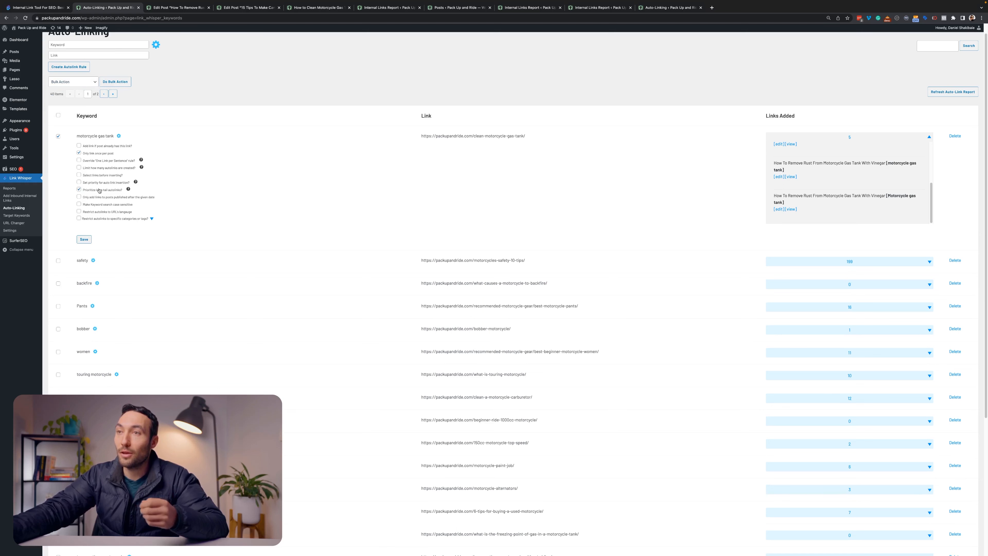
Enable the insertion priority and the published-after date restriction in the "motorcycle gas tank" rule's settings
{"action": "left_click", "coordinate": [79, 182]}
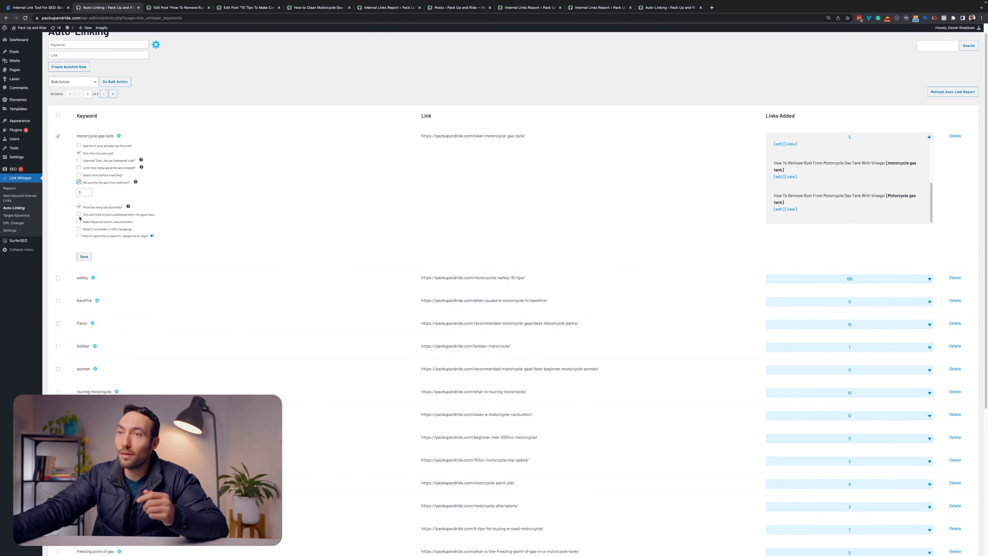
{"action": "left_click", "coordinate": [79, 182]}
{"action": "left_click", "coordinate": [79, 182]}
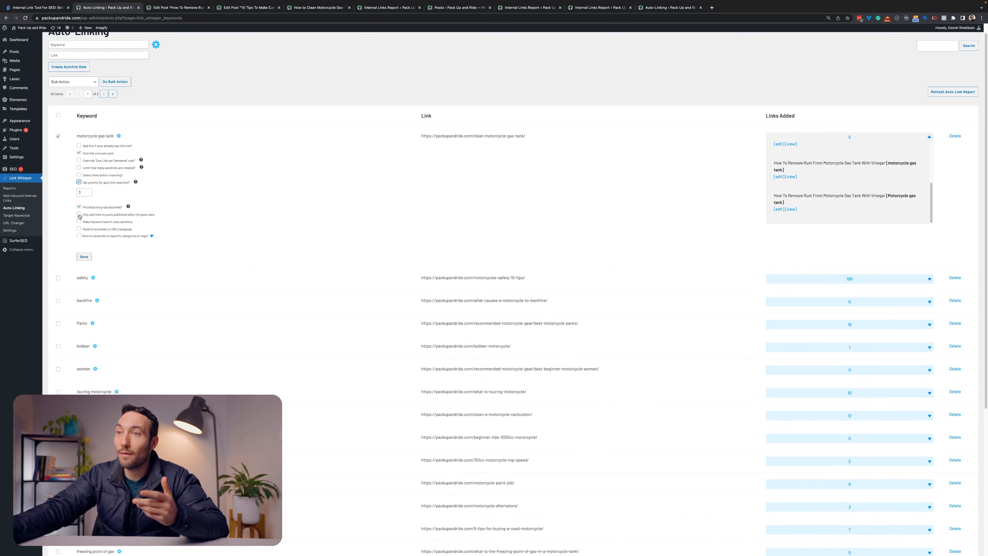
{"action": "left_click", "coordinate": [79, 214]}
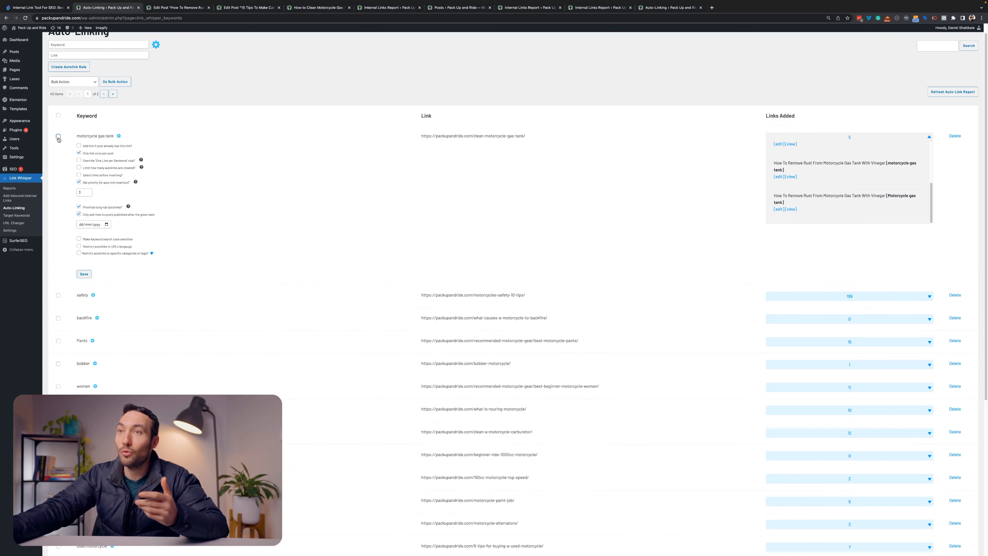
Look over the available bulk actions and examine the keywords, links and added-link figures of the other autolink rules
{"action": "left_click", "coordinate": [73, 82]}
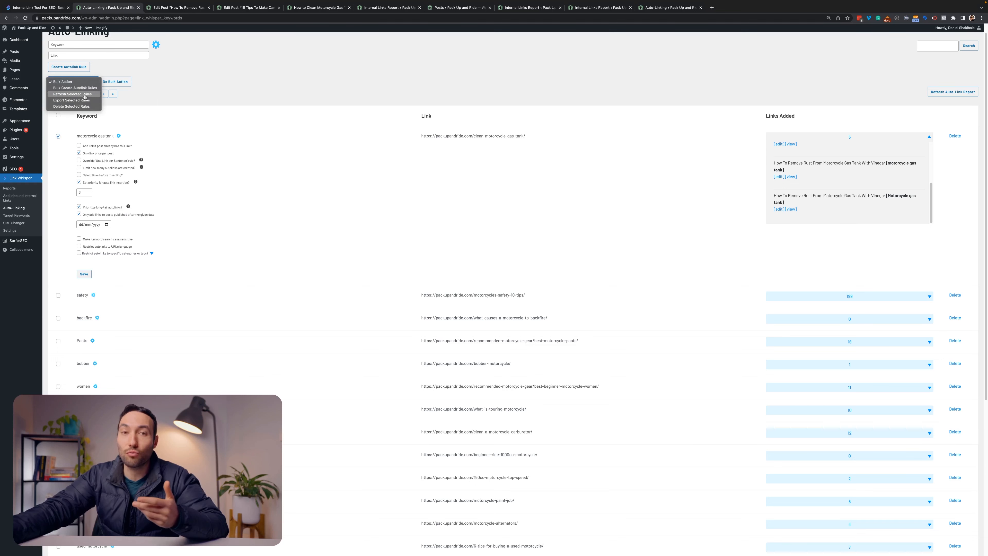
{"action": "left_click", "coordinate": [131, 94]}
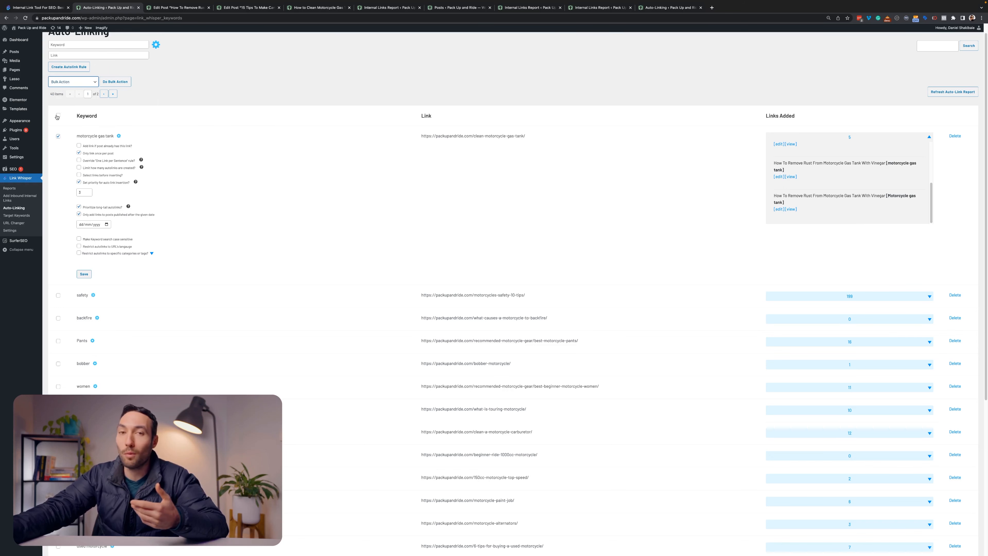
{"action": "scroll", "coordinate": [243, 150], "scroll_direction": "down", "scroll_amount": 5}
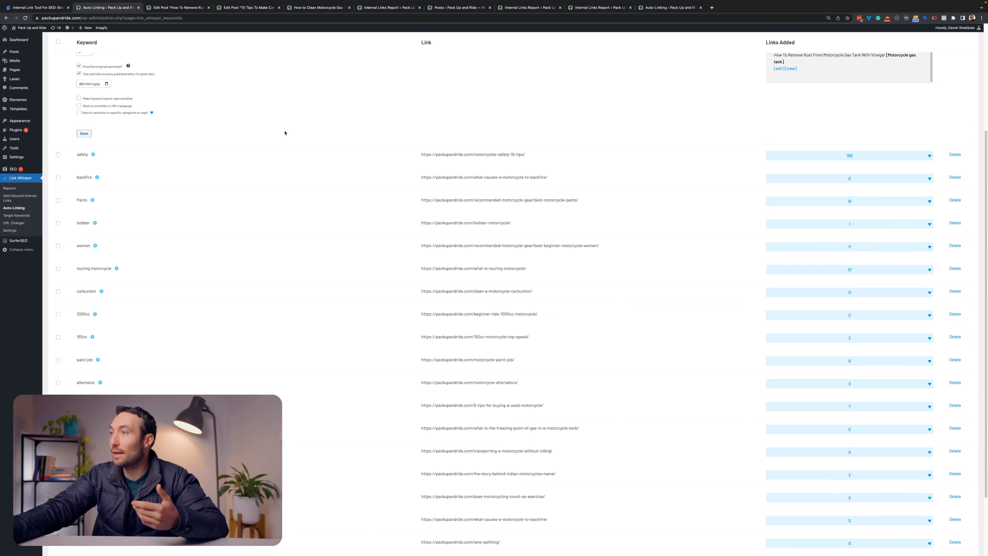
{"action": "scroll", "coordinate": [238, 135], "scroll_direction": "down", "scroll_amount": 2}
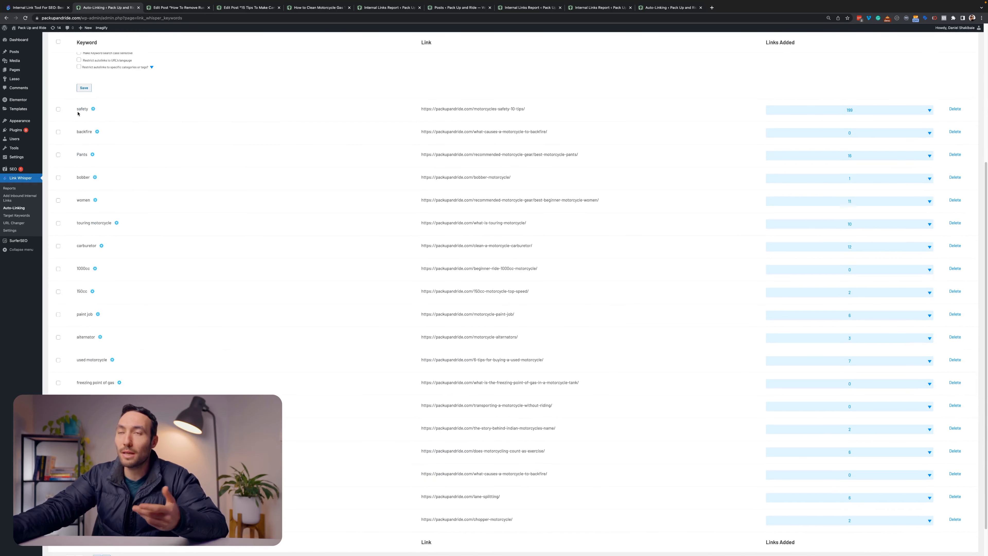
{"action": "left_click_drag", "start_coordinate": [78, 110], "coordinate": [125, 131]}
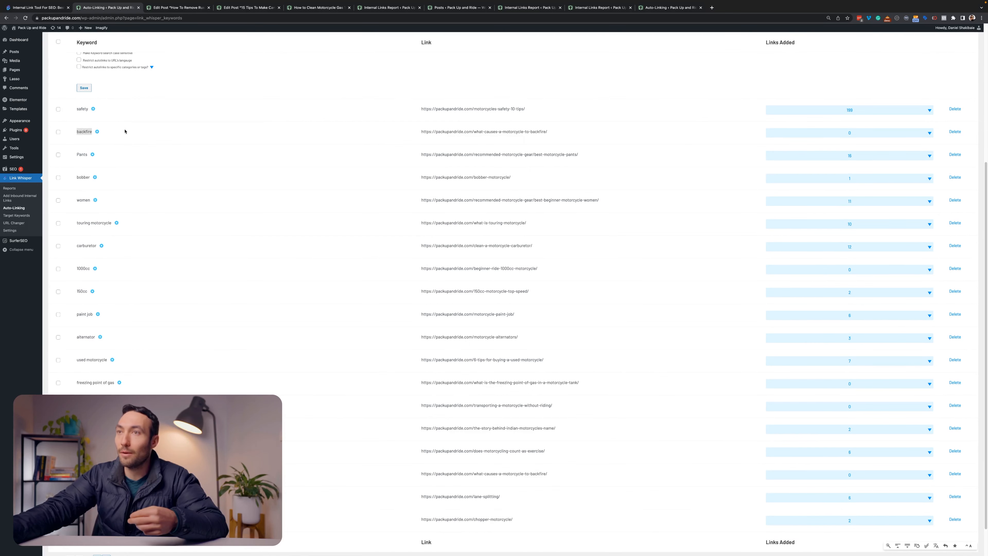
{"action": "left_click", "coordinate": [125, 131]}
{"action": "scroll", "coordinate": [117, 164], "scroll_direction": "up", "scroll_amount": 2}
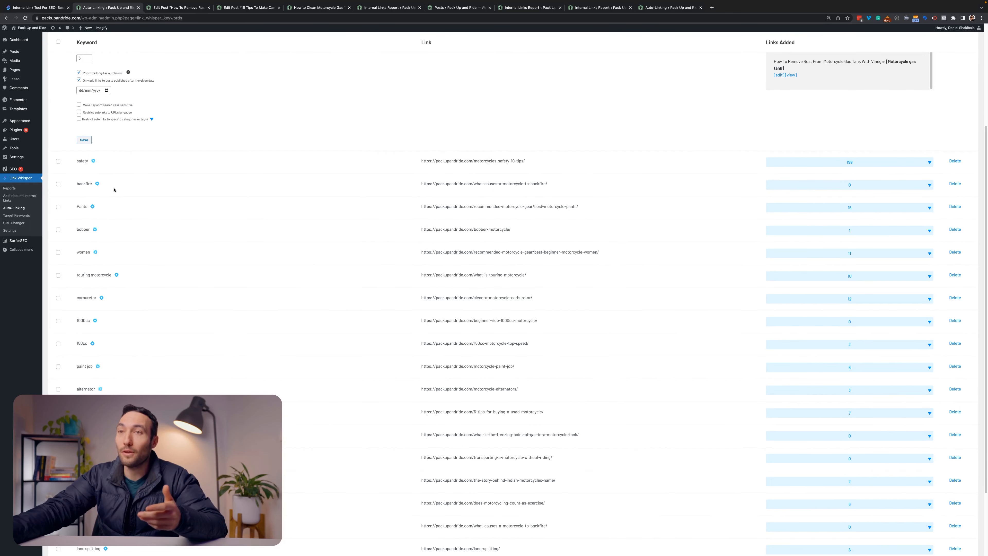
Open the Domains Report from the Link Whisper dashboard and examine the individual links listed for amazon.com
{"action": "left_click", "coordinate": [11, 189]}
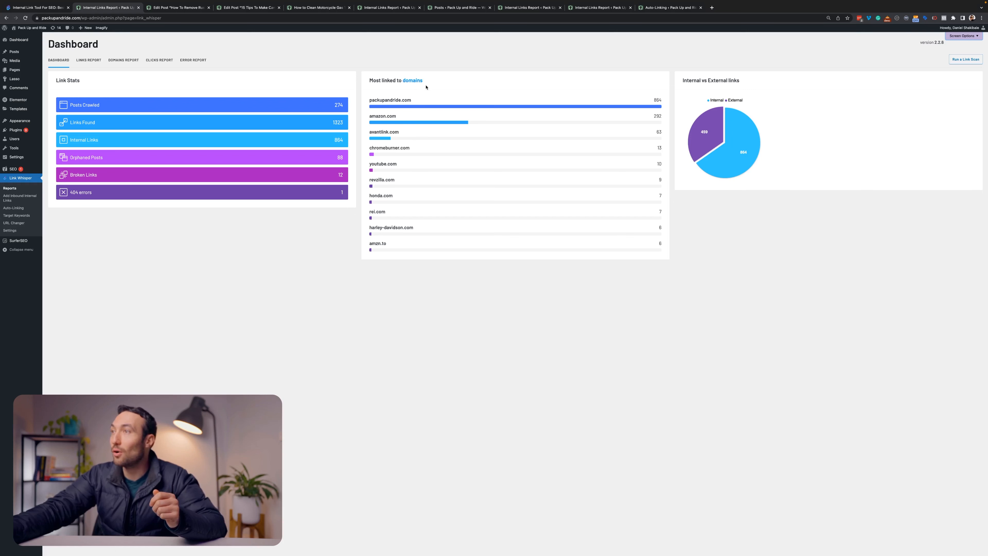
{"action": "left_click", "coordinate": [416, 81]}
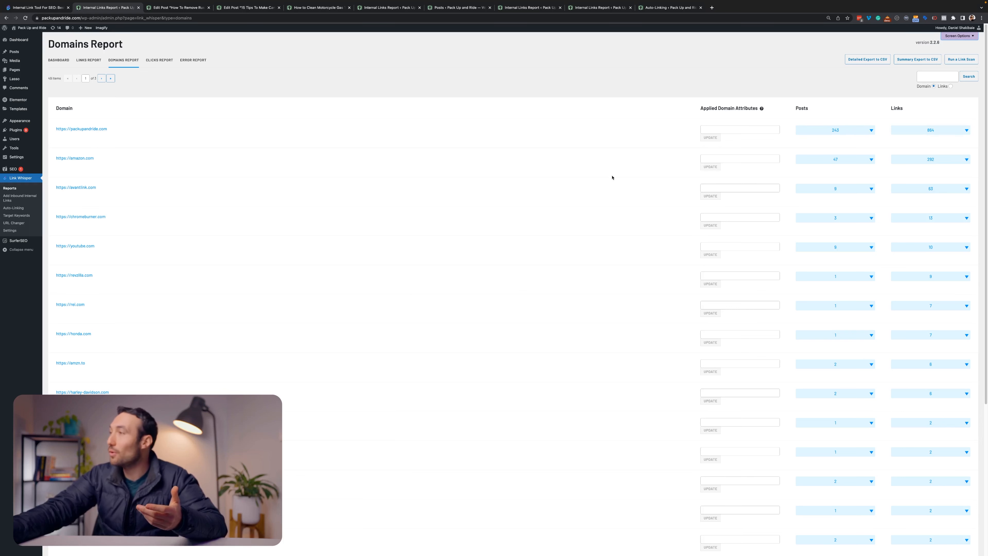
{"action": "left_click", "coordinate": [941, 160]}
{"action": "scroll", "coordinate": [863, 184], "scroll_direction": "down", "scroll_amount": 3}
{"action": "scroll", "coordinate": [863, 184], "scroll_direction": "down", "scroll_amount": 5}
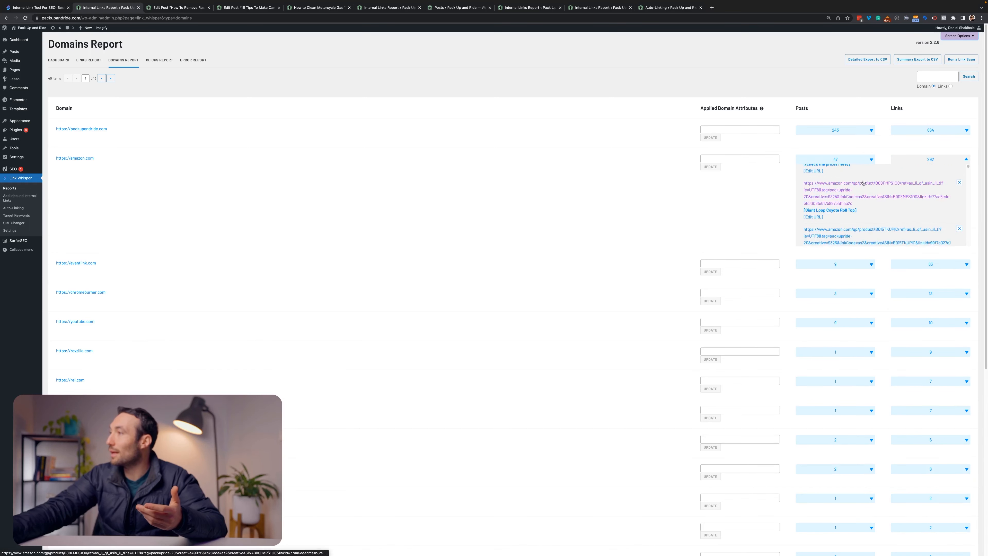
{"action": "scroll", "coordinate": [864, 180], "scroll_direction": "down", "scroll_amount": 2}
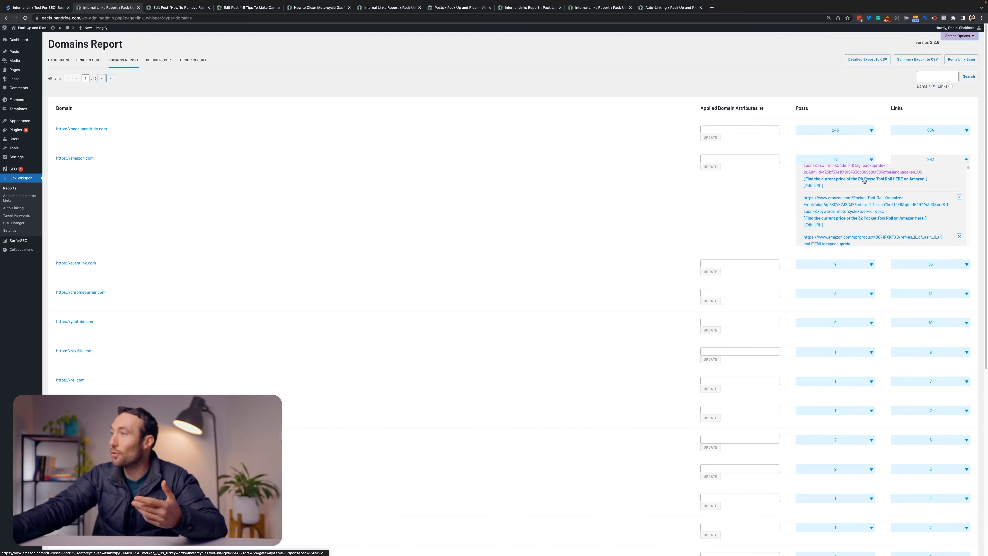
{"action": "left_click", "coordinate": [962, 159]}
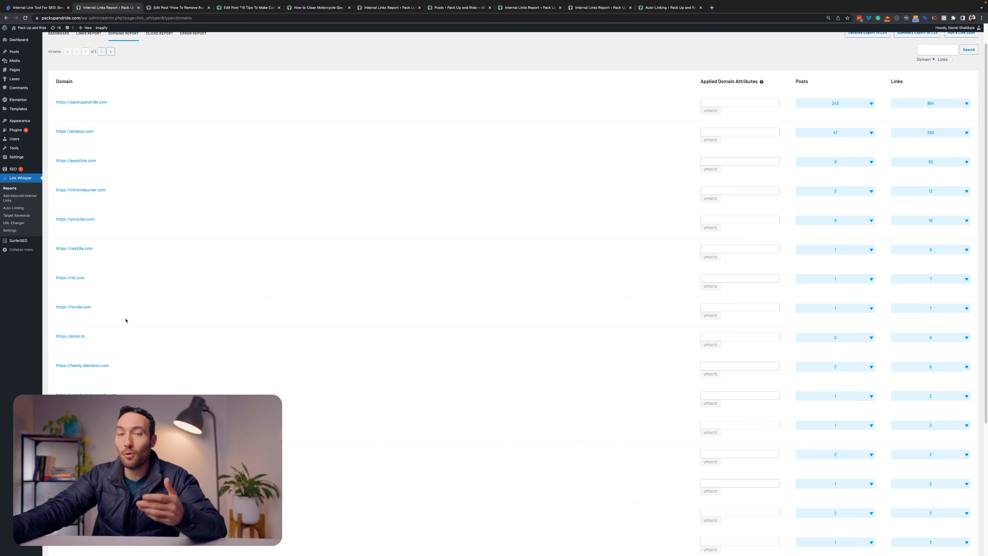
{"action": "scroll", "coordinate": [125, 318], "scroll_direction": "down", "scroll_amount": 1}
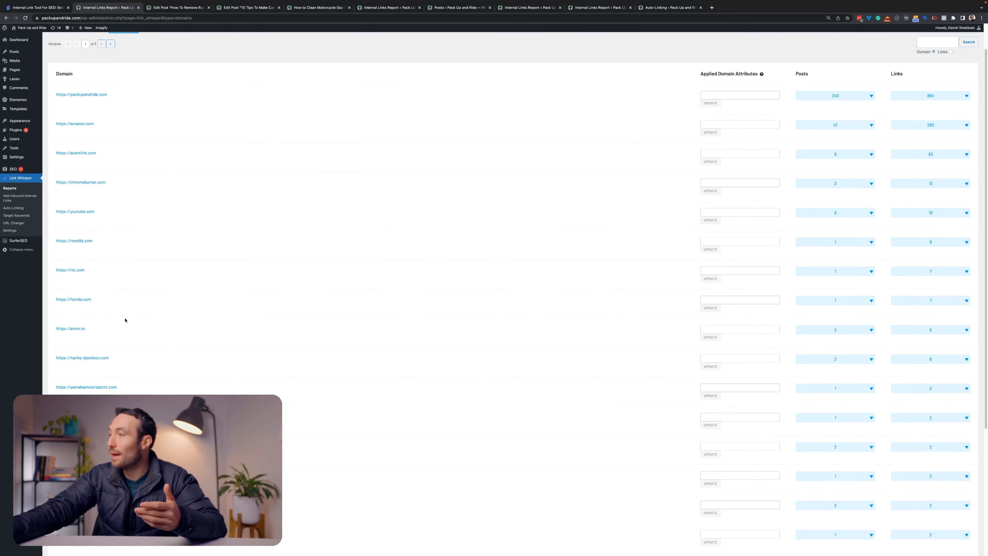
Check the available domain attributes, and apply the No Follow attribute to all amazon.com links
{"action": "left_click", "coordinate": [739, 95]}
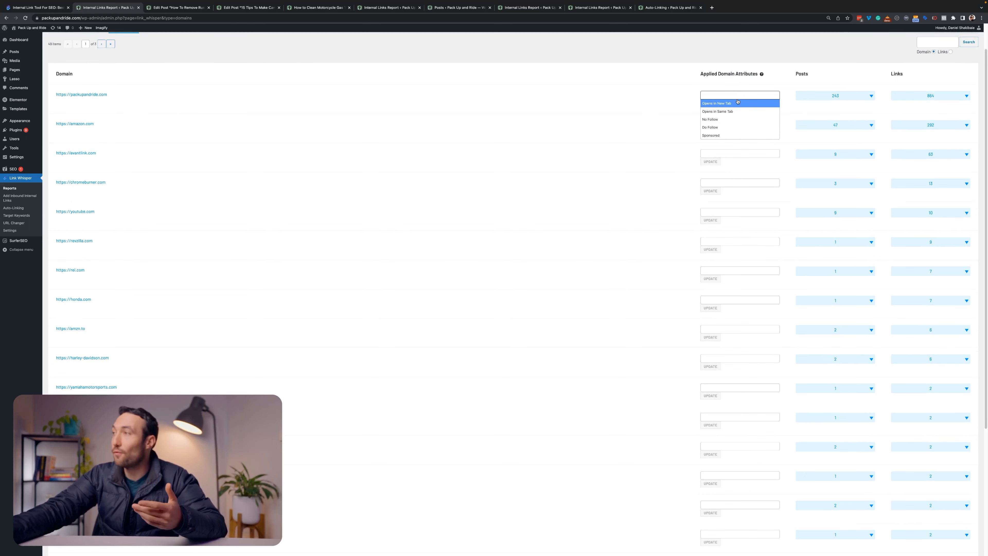
{"action": "left_click", "coordinate": [682, 104]}
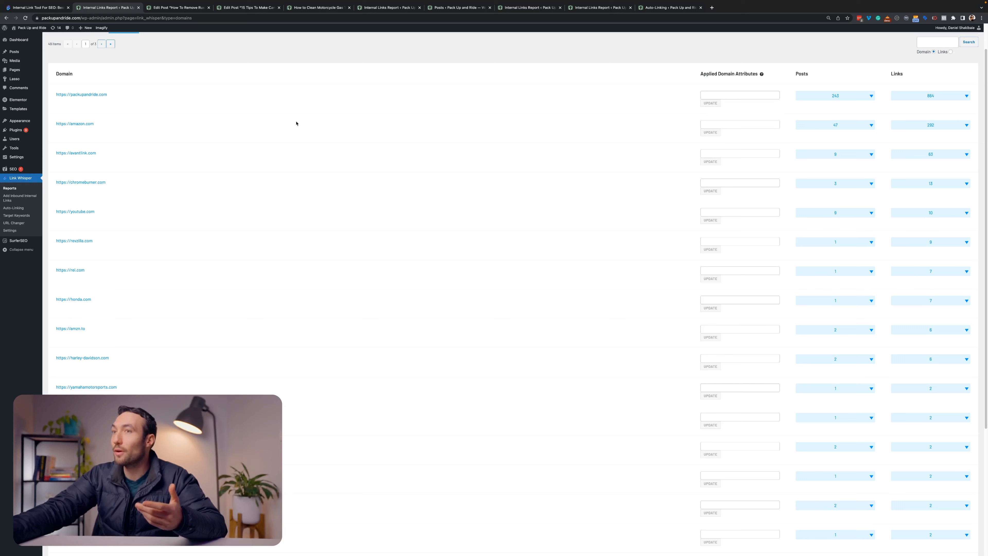
{"action": "left_click", "coordinate": [778, 127]}
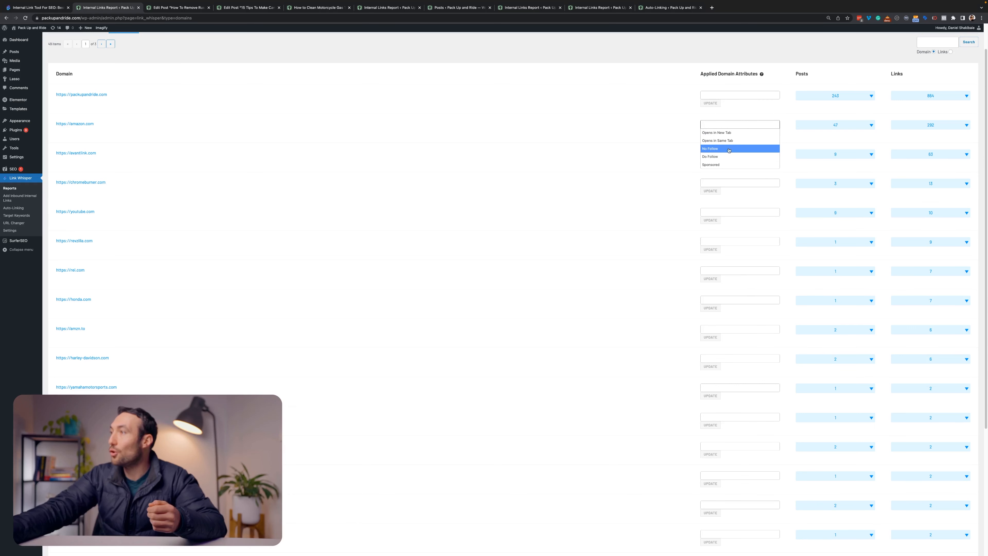
{"action": "left_click", "coordinate": [729, 151]}
{"action": "left_click", "coordinate": [714, 135]}
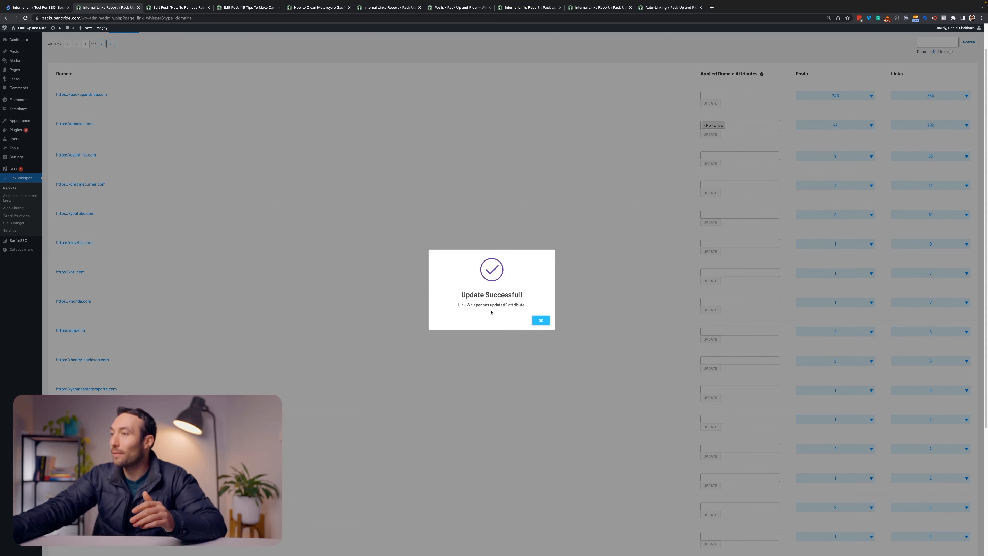
{"action": "left_click_drag", "start_coordinate": [470, 307], "coordinate": [514, 306]}
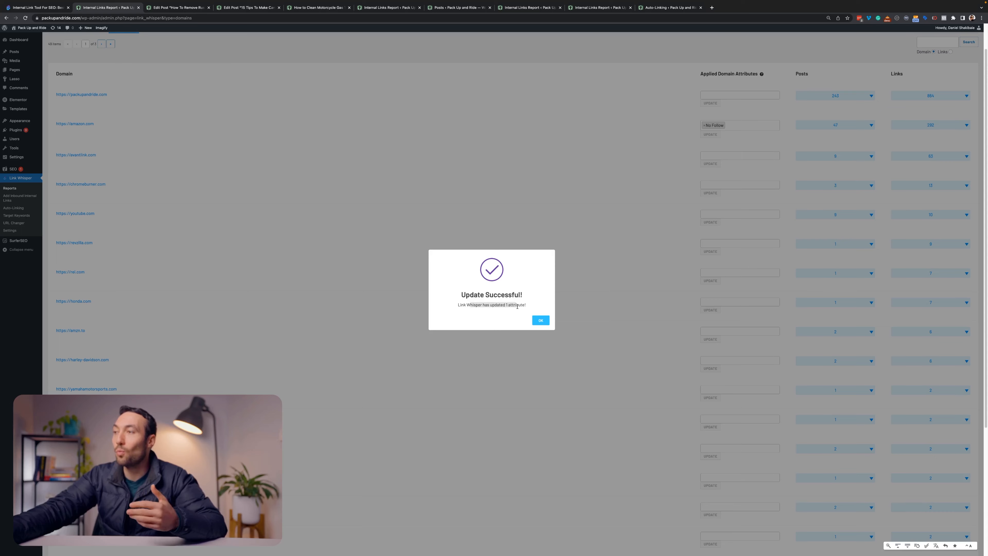
{"action": "left_click", "coordinate": [524, 311]}
{"action": "left_click", "coordinate": [540, 320]}
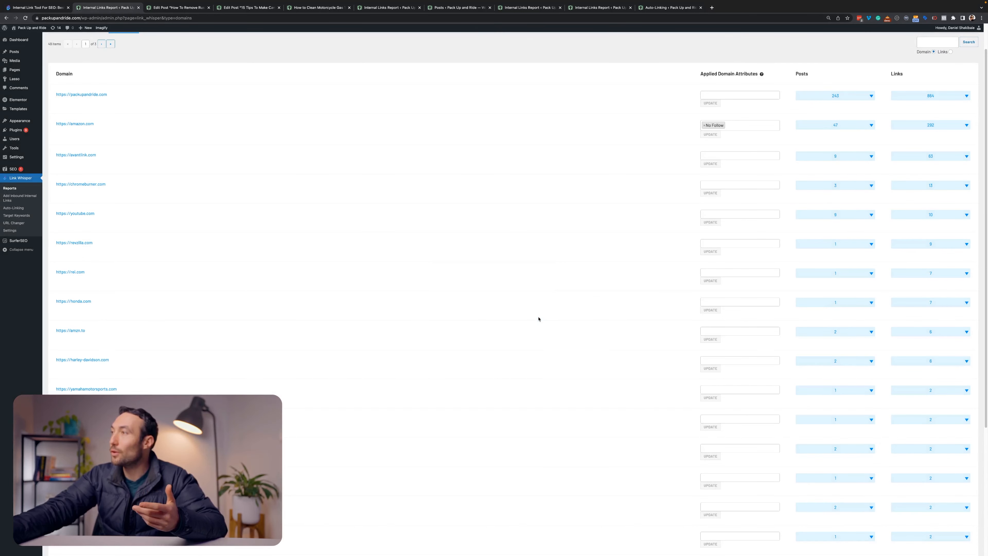
Open the Error Report and inspect the broken Amazon URL in its editable form without changing it
{"action": "scroll", "coordinate": [230, 85], "scroll_direction": "up", "scroll_amount": 2}
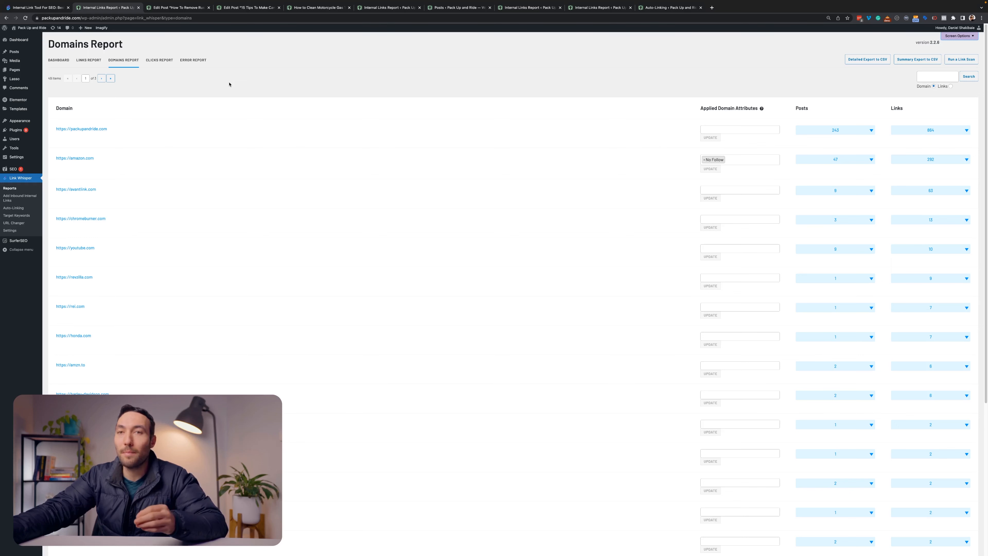
{"action": "left_click", "coordinate": [202, 61]}
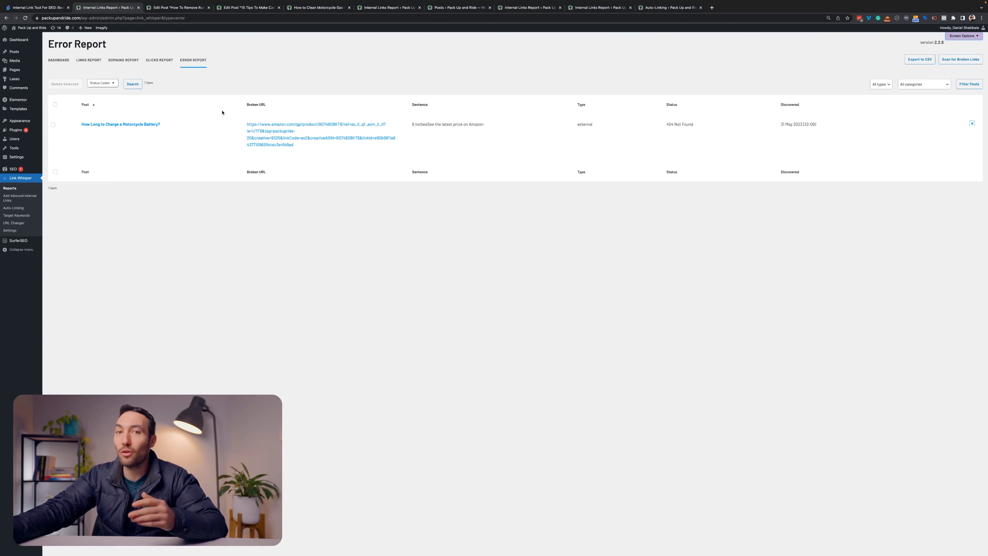
{"action": "mouse_move", "coordinate": [217, 129]}
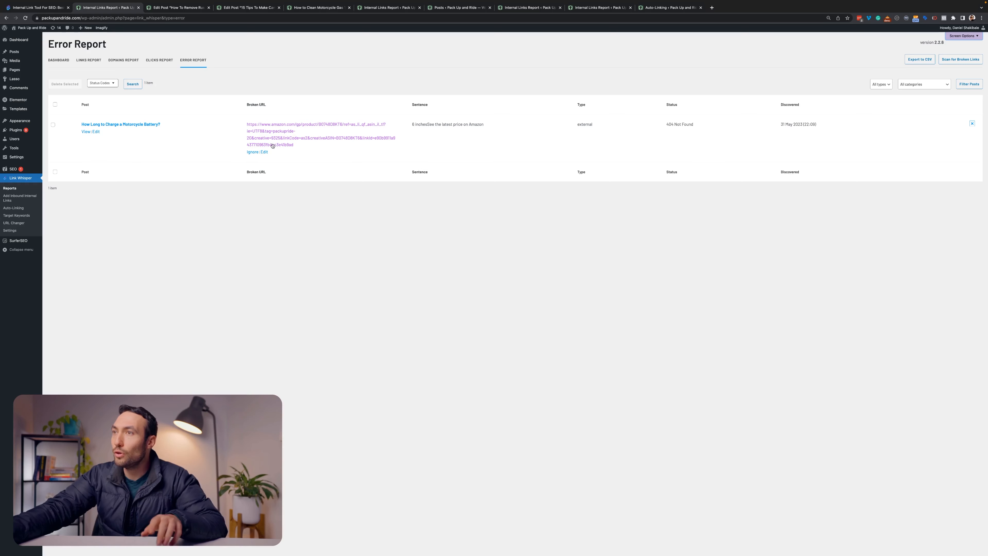
{"action": "left_click", "coordinate": [264, 152]}
{"action": "left_click", "coordinate": [283, 125]}
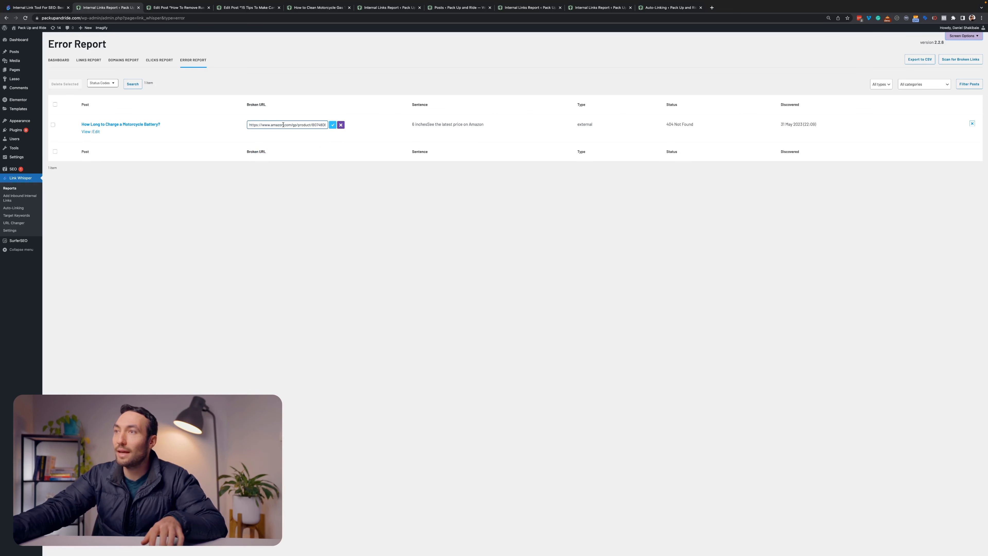
{"action": "left_click_drag", "start_coordinate": [250, 124], "coordinate": [310, 122]}
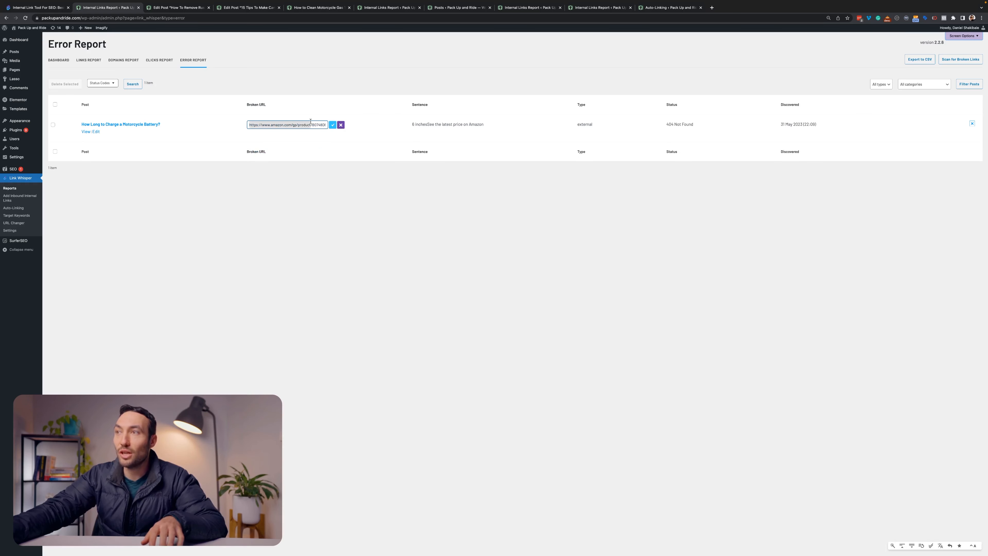
{"action": "left_click", "coordinate": [340, 124]}
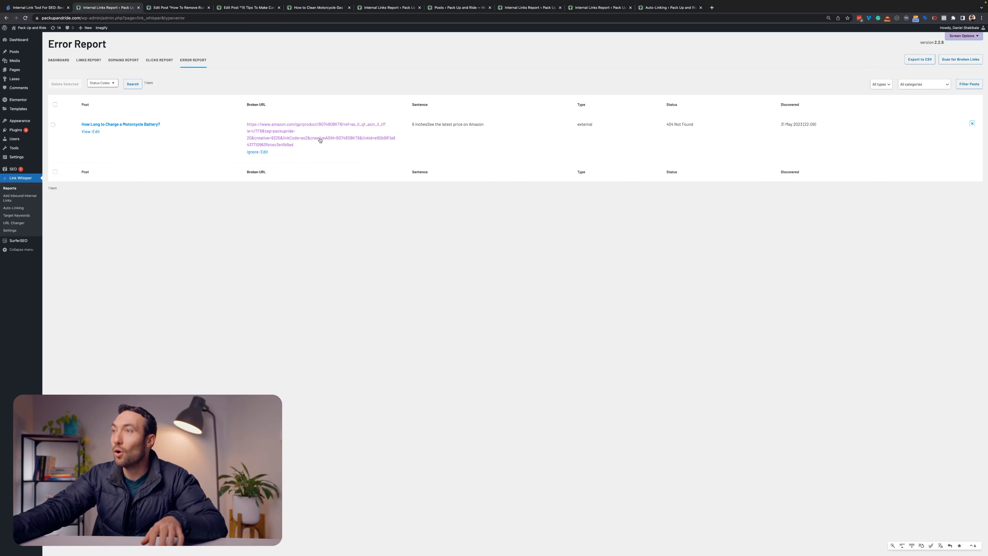
Bring up the deletion confirmation for the broken Amazon link, read it, and cancel the deletion
{"action": "left_click", "coordinate": [972, 123]}
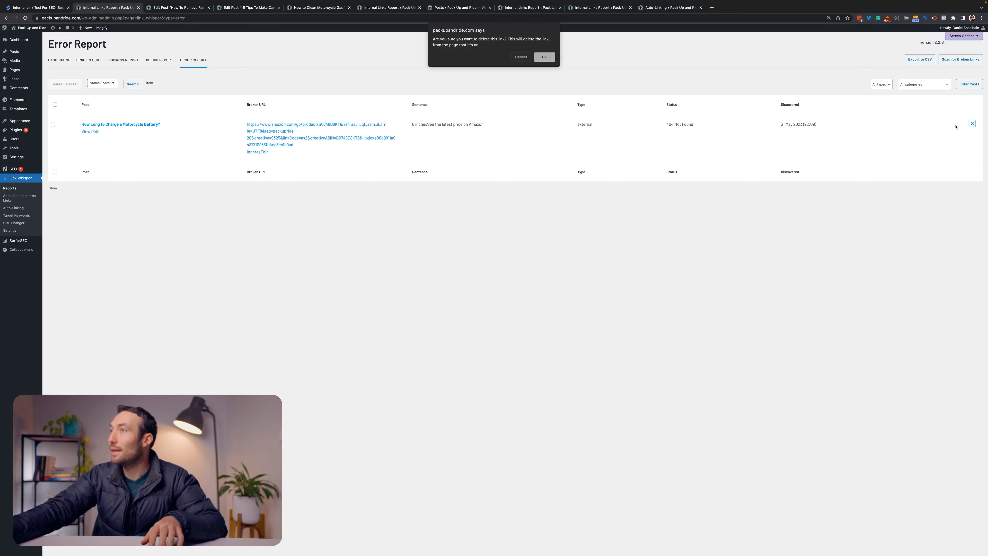
{"action": "left_click_drag", "start_coordinate": [450, 39], "coordinate": [506, 44]}
{"action": "key", "text": "Escape"}
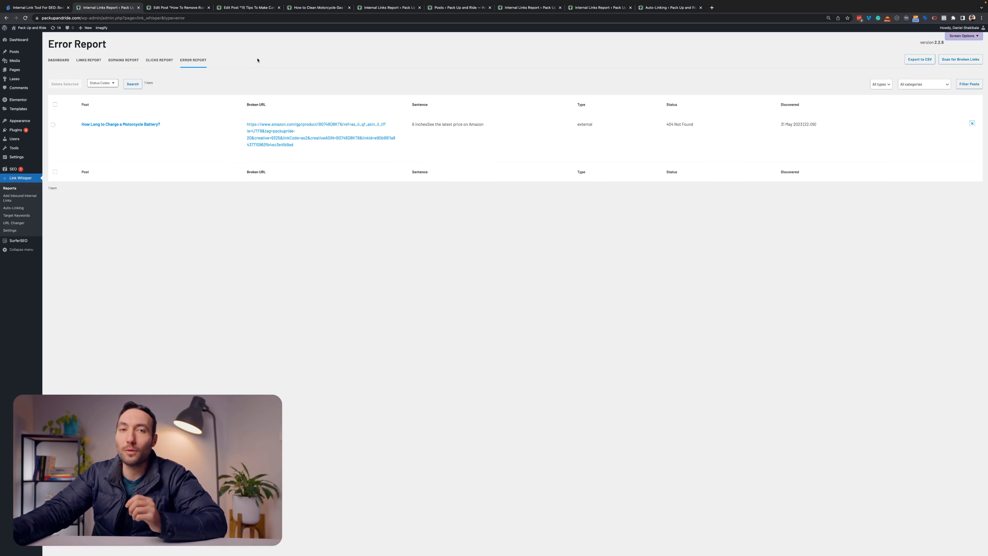
Return to the Link Whisper dashboard and open the orphaned posts report in a new tab
{"action": "left_click", "coordinate": [65, 62]}
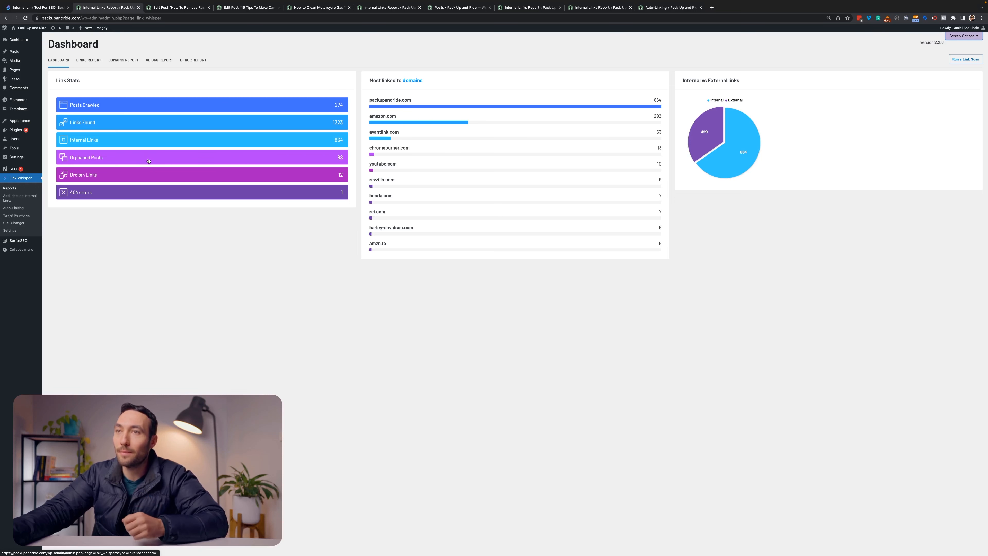
{"action": "left_click", "coordinate": [236, 159], "text": "super"}
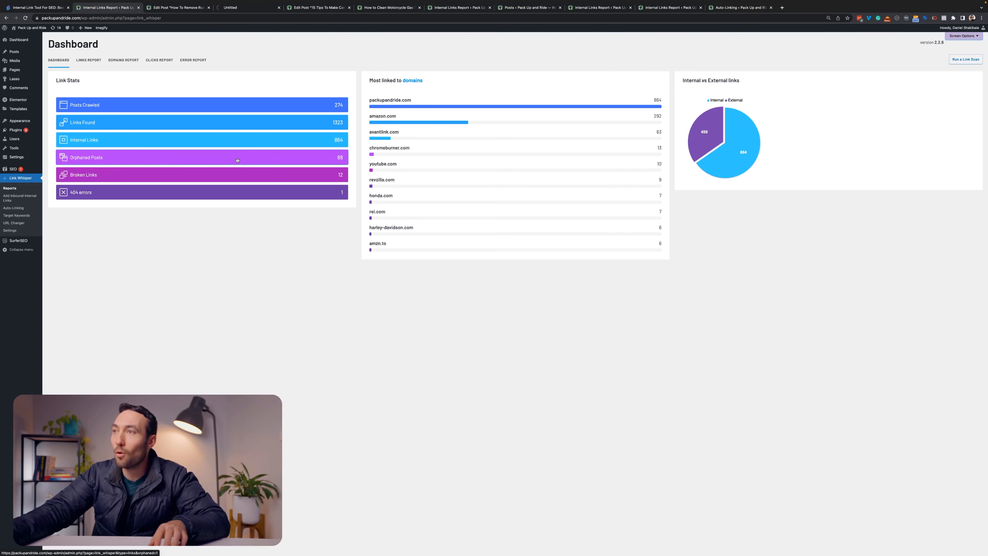
{"action": "left_click", "coordinate": [234, 10]}
{"action": "mouse_move", "coordinate": [303, 116]}
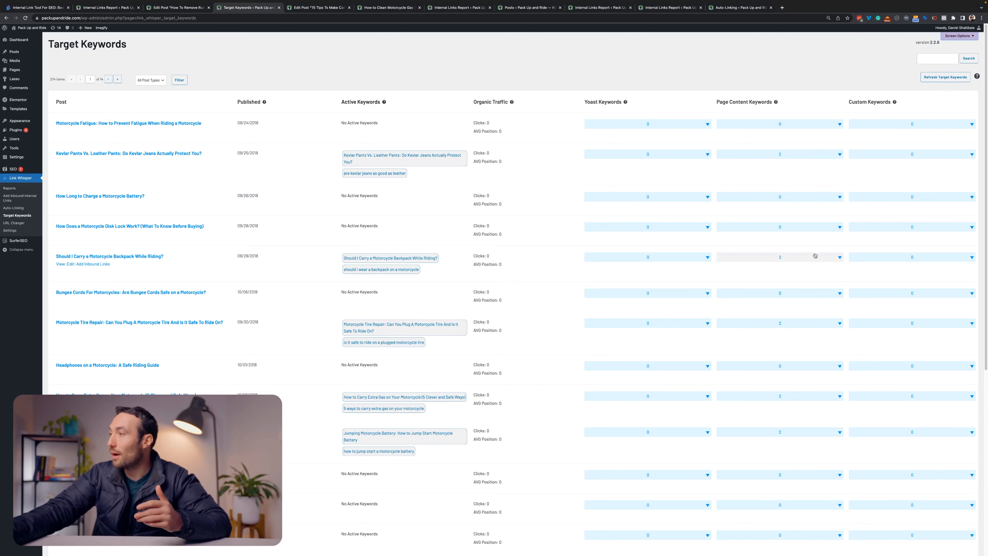
Expand the page content keywords of the post "Should I Carry a Motorcycle Backpack While Riding?" and compare them with its active keywords
{"action": "left_click", "coordinate": [839, 257]}
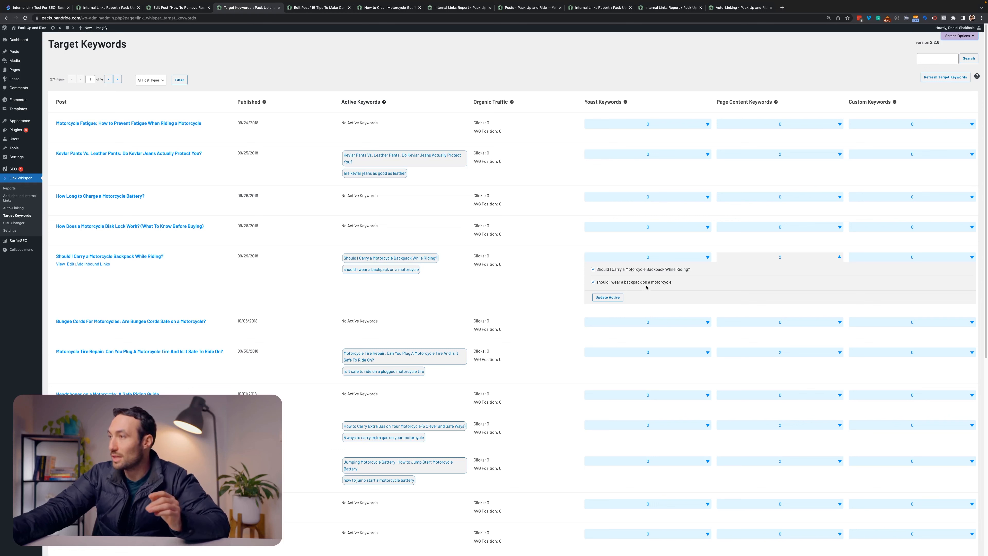
{"action": "left_click_drag", "start_coordinate": [358, 270], "coordinate": [374, 270]}
{"action": "left_click", "coordinate": [374, 271]}
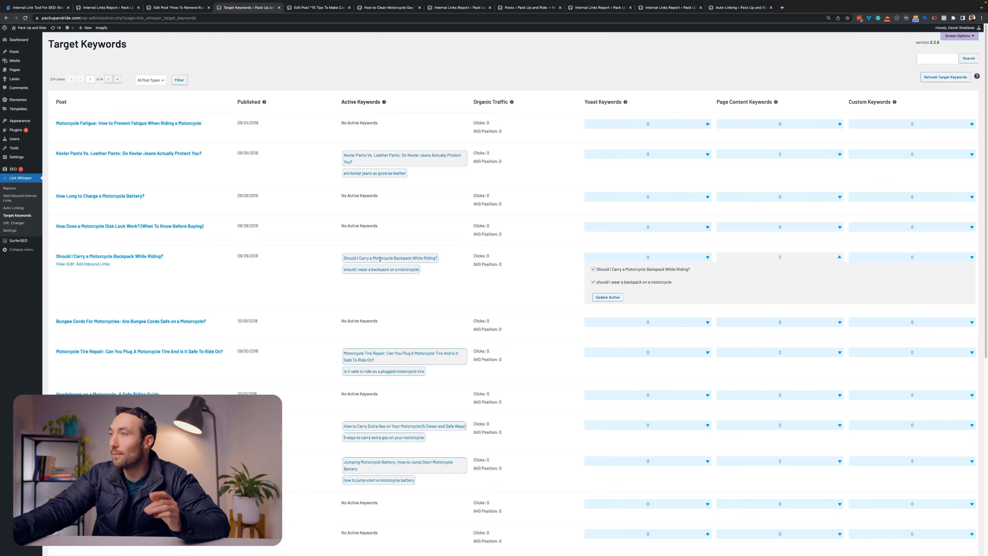
Create the custom keyword "motorcycle backpack" for the "Should I Carry a Motorcycle Backpack While Riding?" post and open its inbound link suggestions
{"action": "left_click", "coordinate": [965, 257]}
{"action": "left_click", "coordinate": [791, 275]}
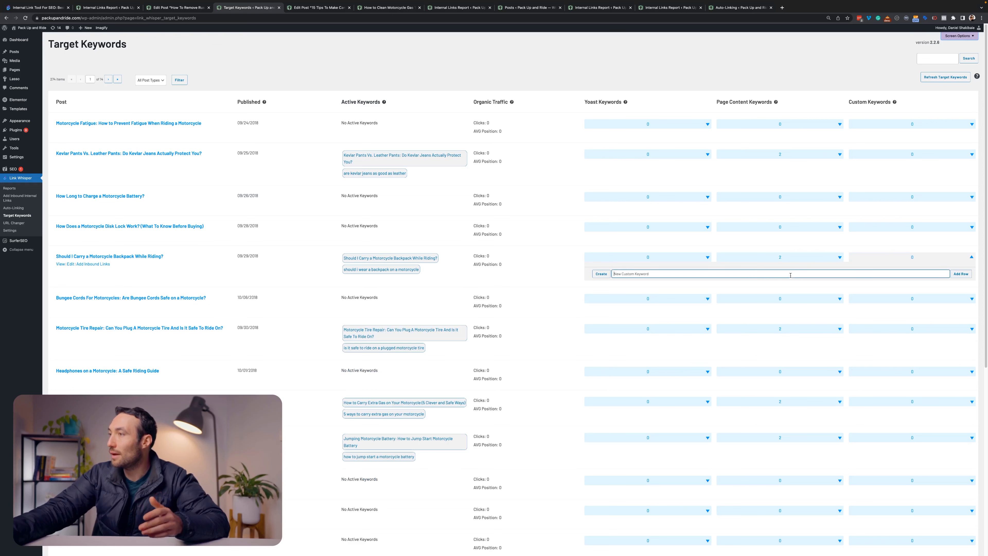
{"action": "type", "text": "motorcycle backpack"}
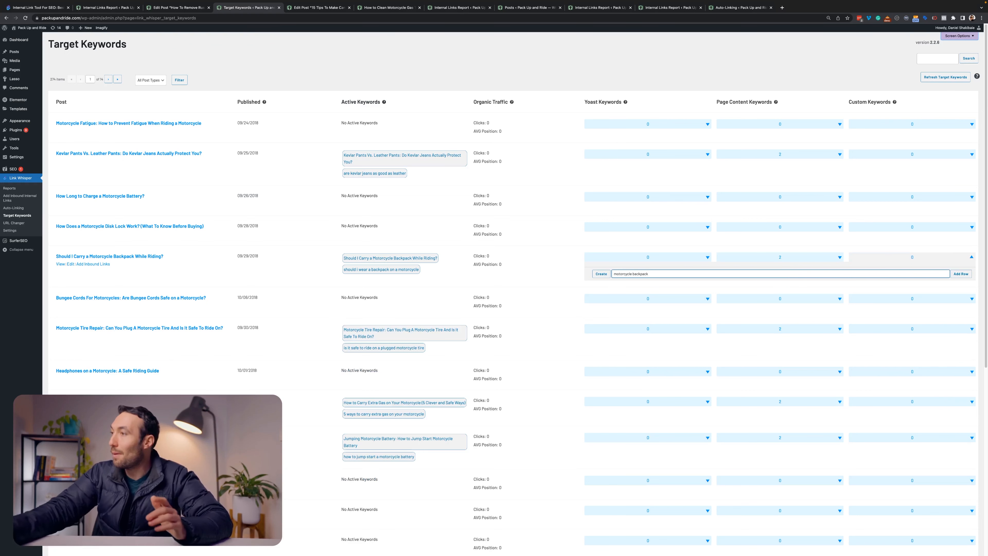
{"action": "left_click", "coordinate": [967, 276]}
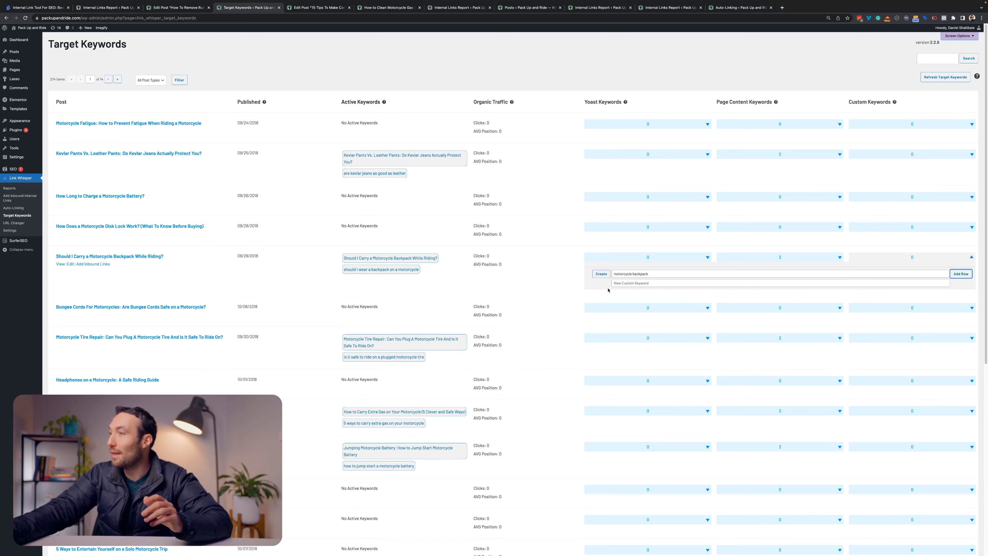
{"action": "left_click", "coordinate": [739, 283]}
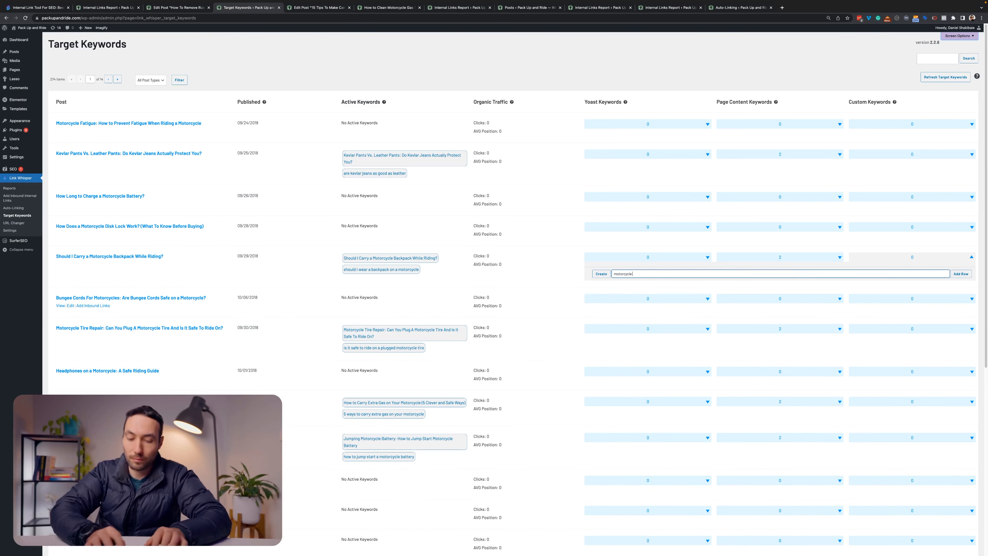
{"action": "type", "text": "pack"}
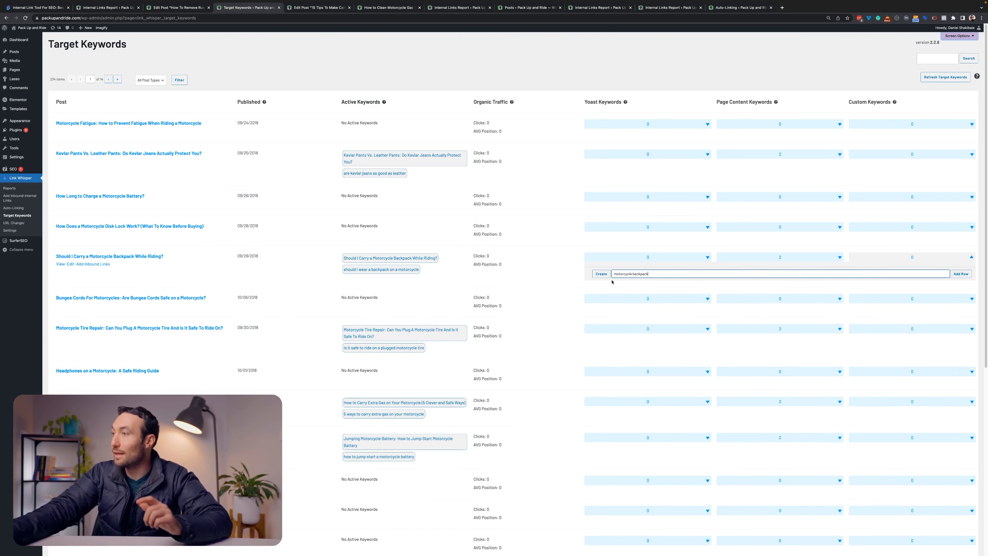
{"action": "left_click", "coordinate": [601, 274]}
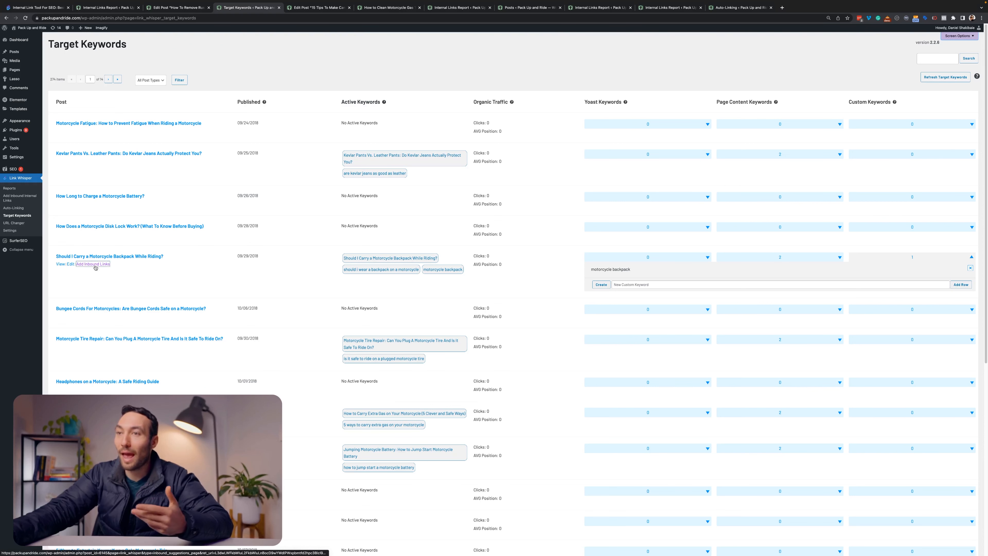
{"action": "left_click", "coordinate": [110, 265]}
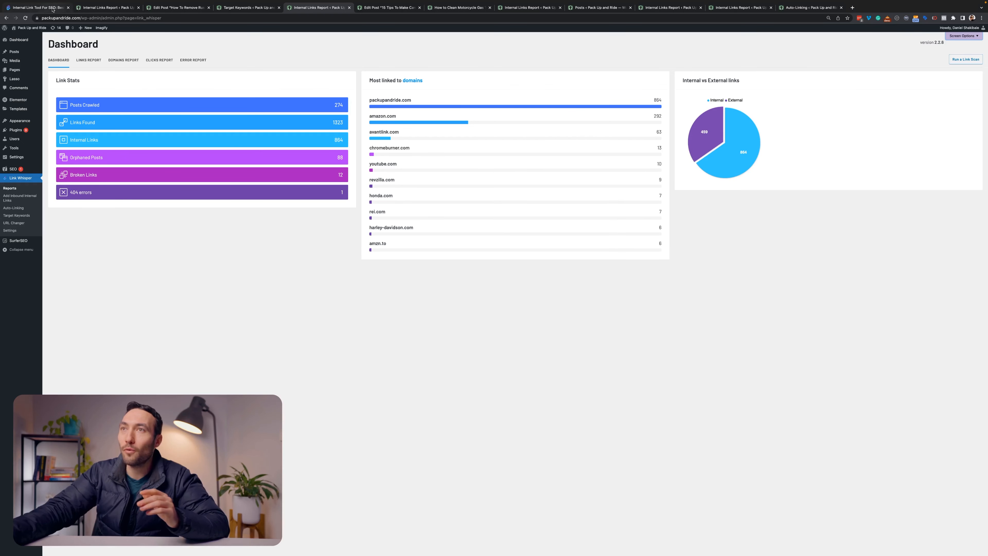
Switch to the Link Whisper website and compare the prices of the 1, 3 and 10 site licenses
{"action": "left_click", "coordinate": [37, 8]}
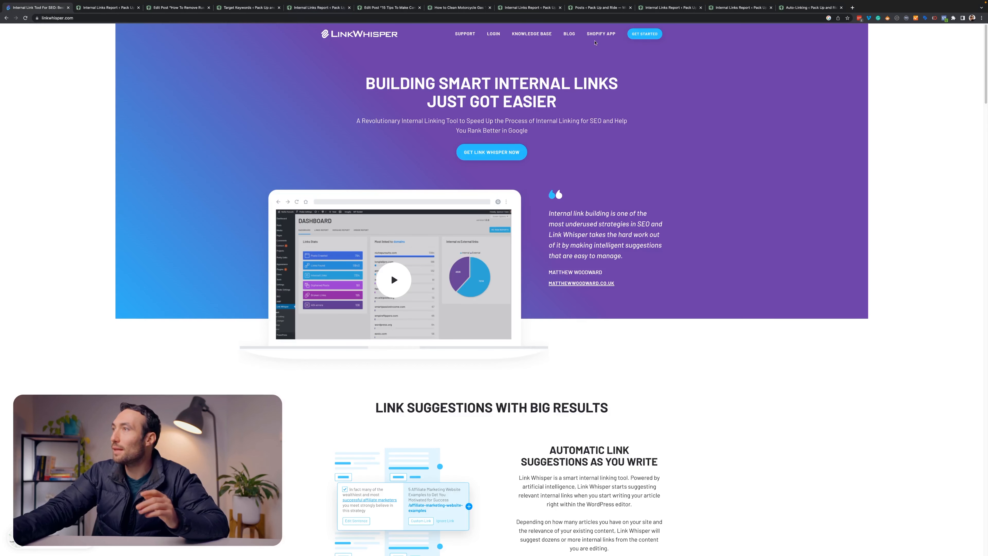
{"action": "left_click", "coordinate": [461, 154]}
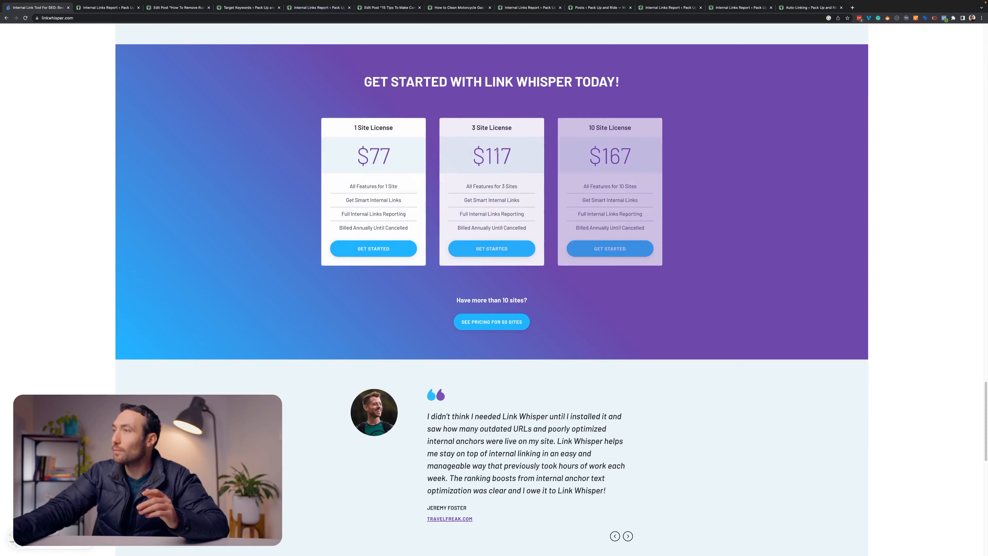
{"action": "left_click_drag", "start_coordinate": [599, 154], "coordinate": [636, 157]}
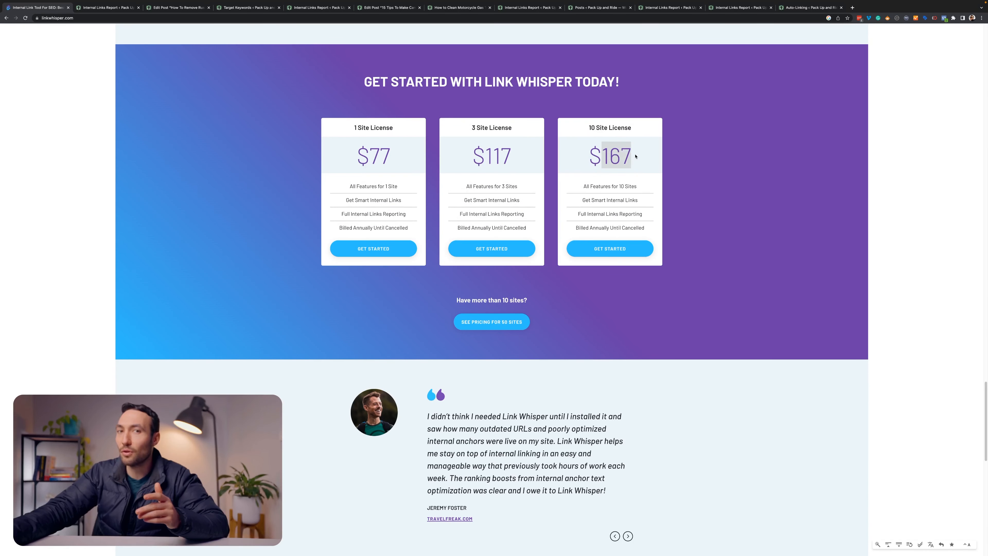
{"action": "left_click", "coordinate": [593, 152]}
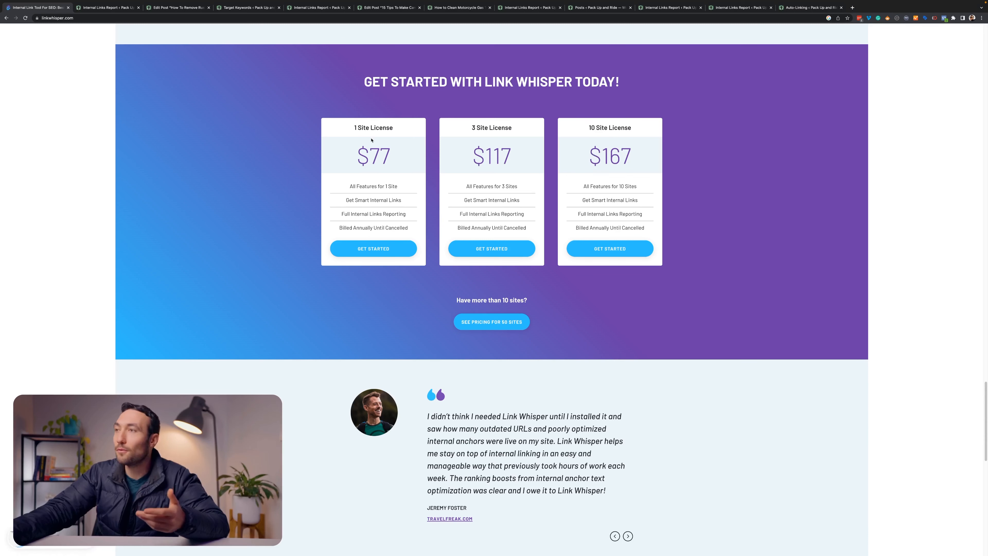
{"action": "left_click_drag", "start_coordinate": [375, 157], "coordinate": [392, 158]}
{"action": "left_click", "coordinate": [392, 158]}
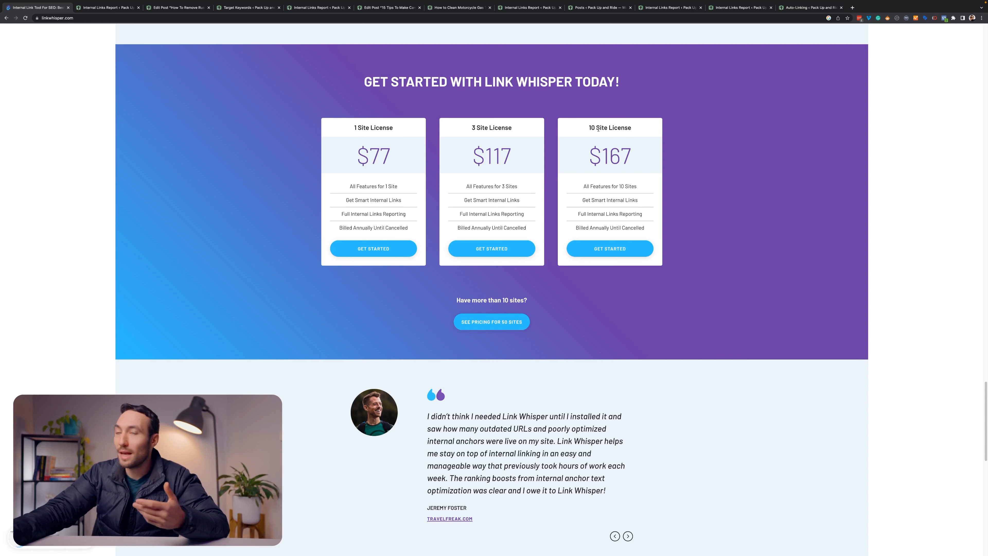
{"action": "left_click_drag", "start_coordinate": [602, 156], "coordinate": [637, 157]}
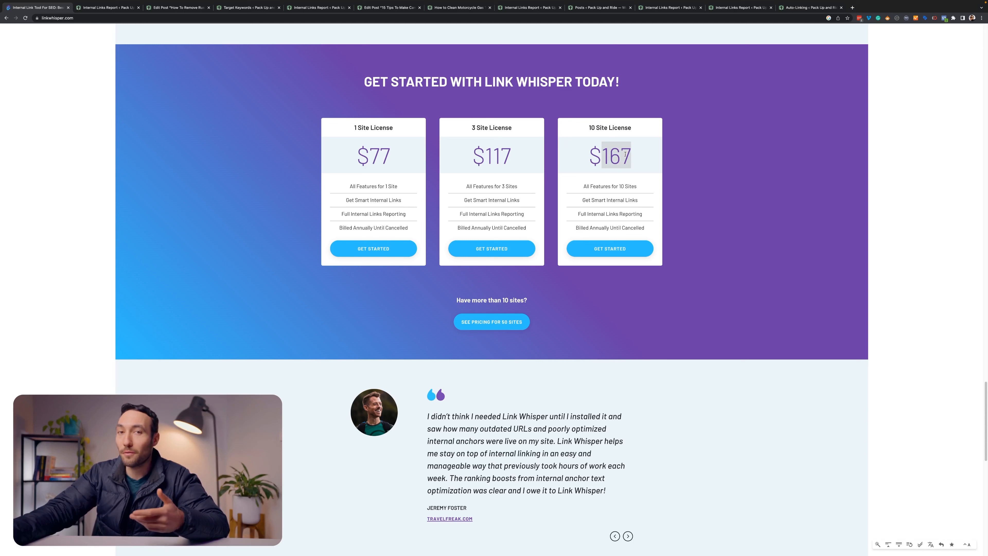
{"action": "left_click", "coordinate": [620, 152]}
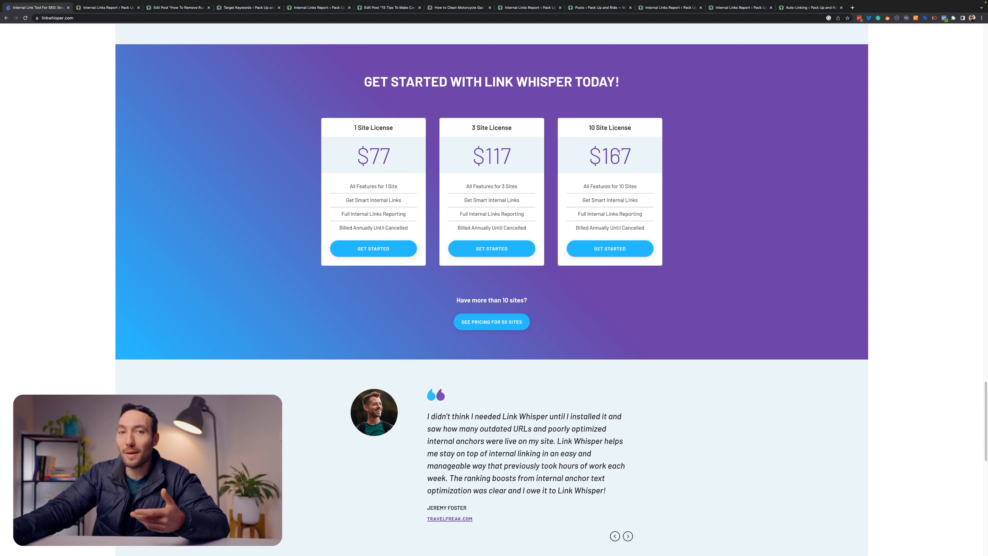